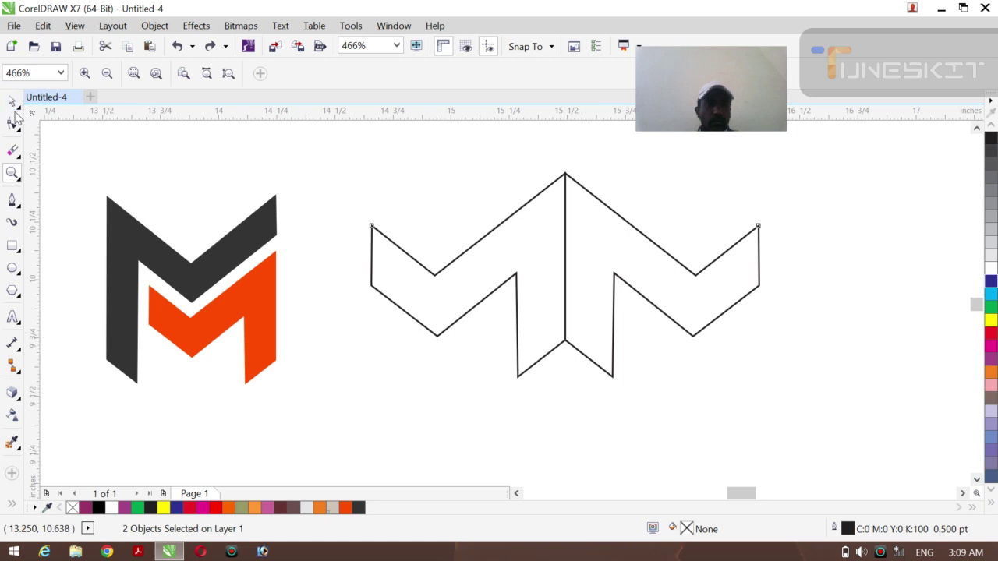
- Select both halves of the mirrored outline shape and scale them down proportionally to about 0.75 × 0.39 in
left_click(18, 113)
left_click(55, 98)
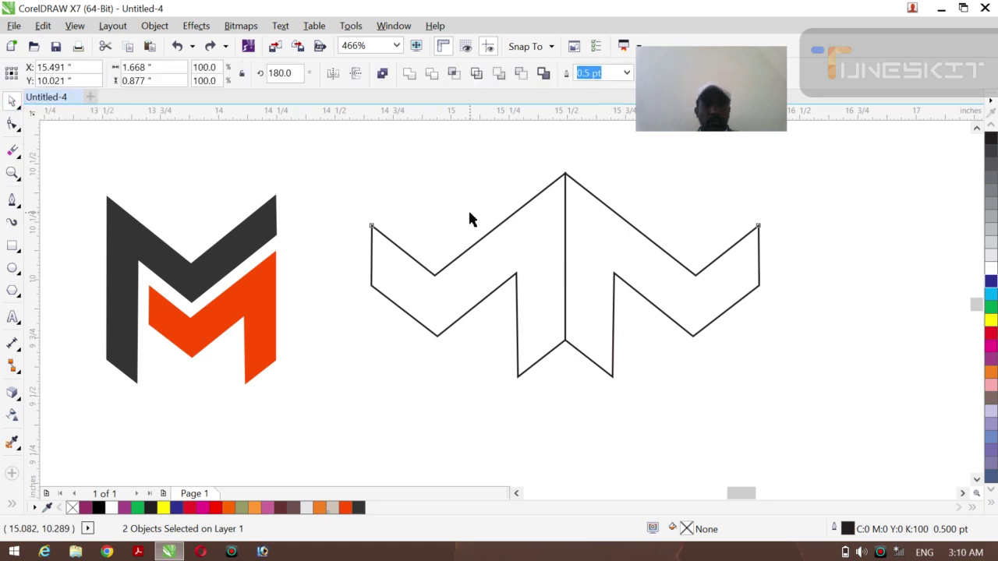
left_click(468, 212)
left_click_drag(328, 162, 672, 333)
left_click_drag(565, 277, 539, 234)
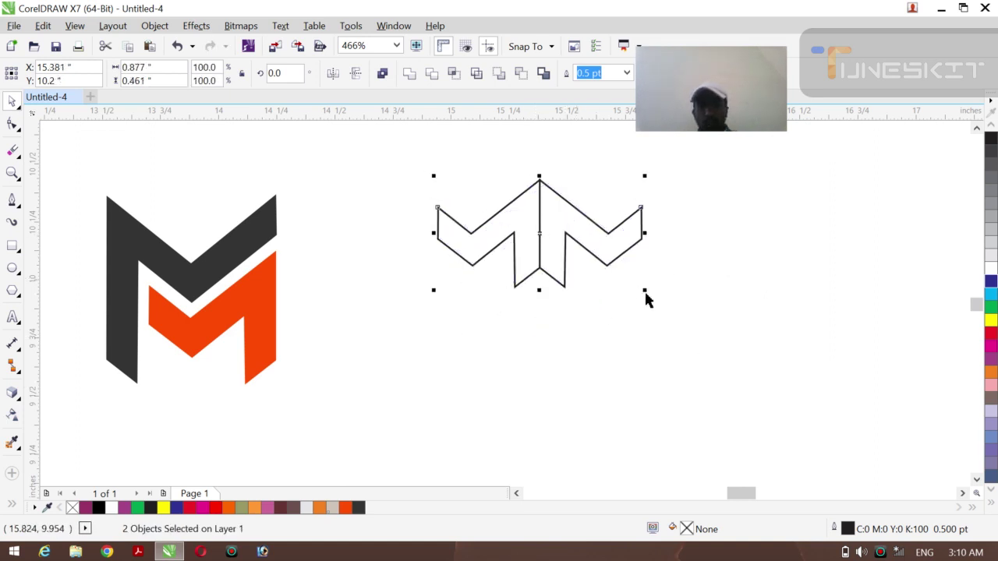
left_click_drag(644, 290, 630, 282)
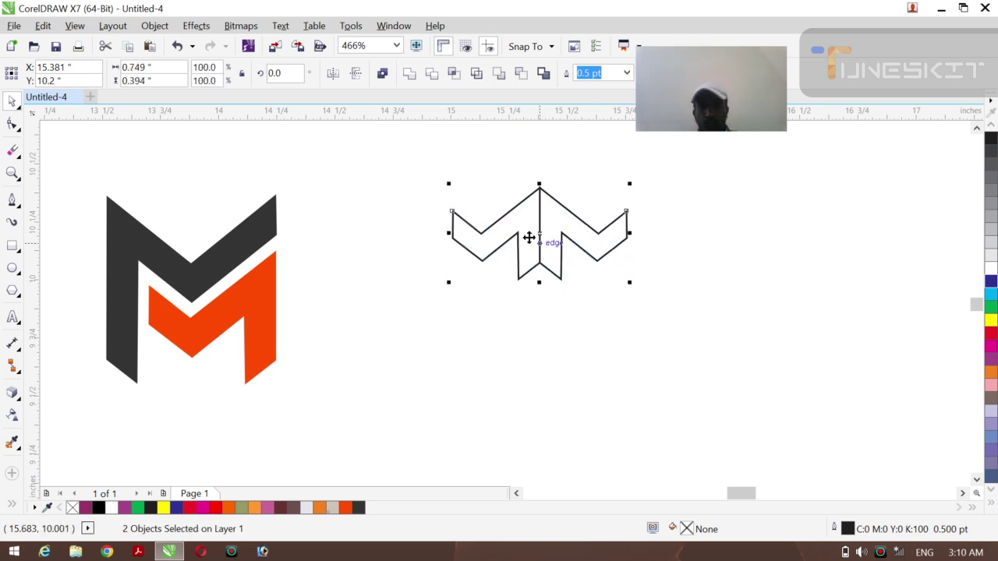
- Shift the outline pair slightly to about X 15.34, Y 10.23 in and add a vertically mirrored copy directly beneath it
left_click_drag(543, 232, 533, 225)
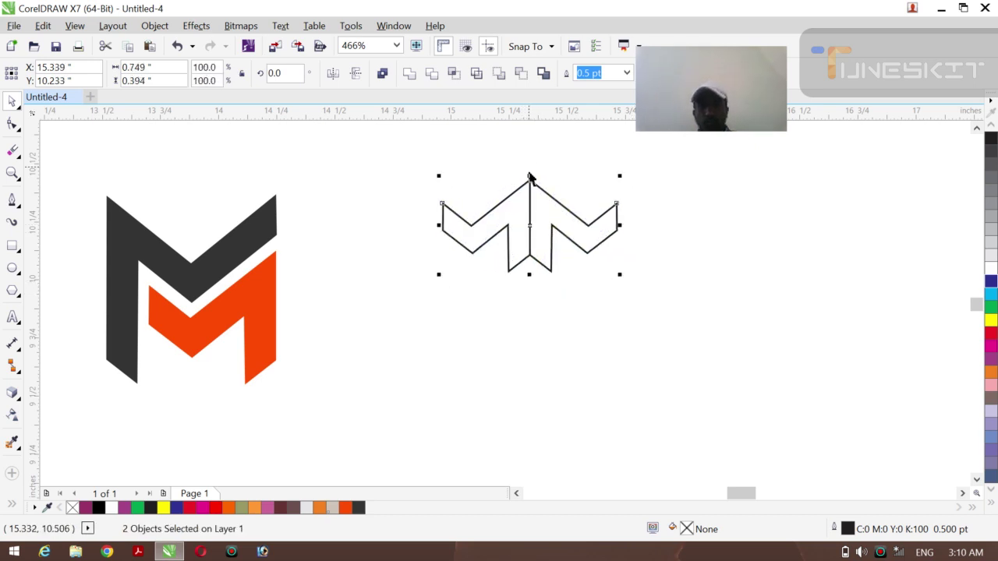
left_click_drag(529, 176, 538, 308)
left_click(710, 297)
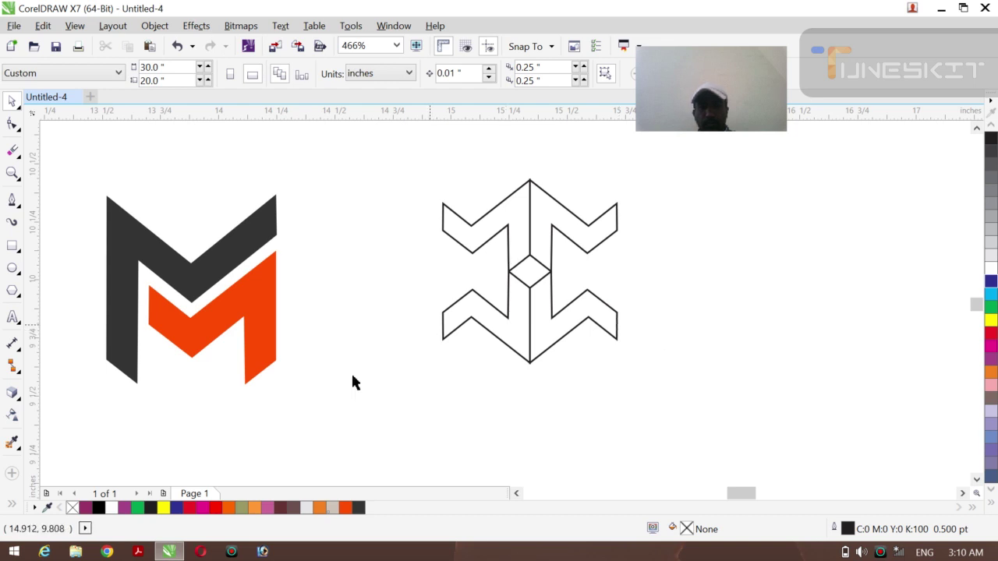
- Smart-fill the four outlined arms with purple #993366 and no outline, leaving the central diamond unfilled
left_click(11, 508)
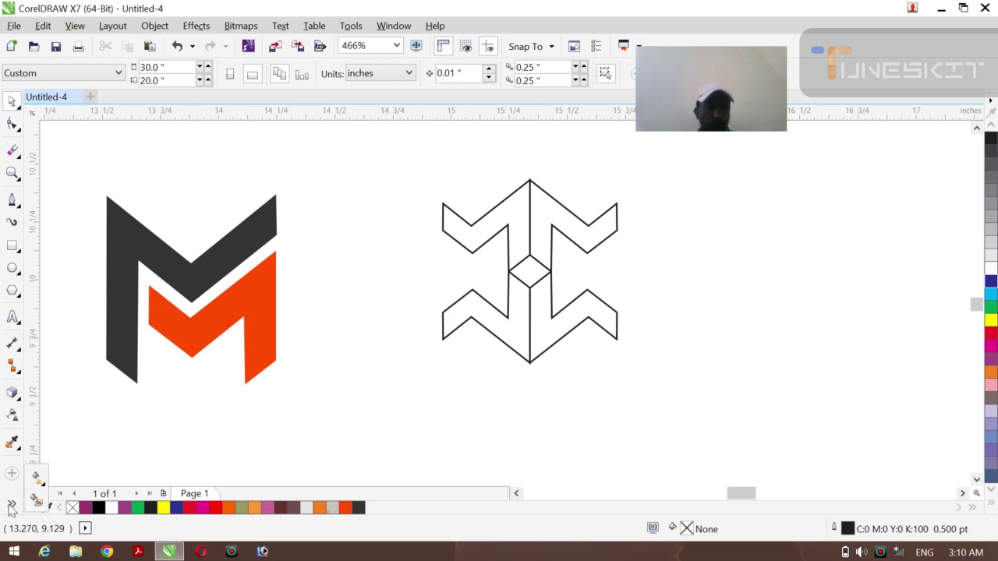
left_click(34, 503)
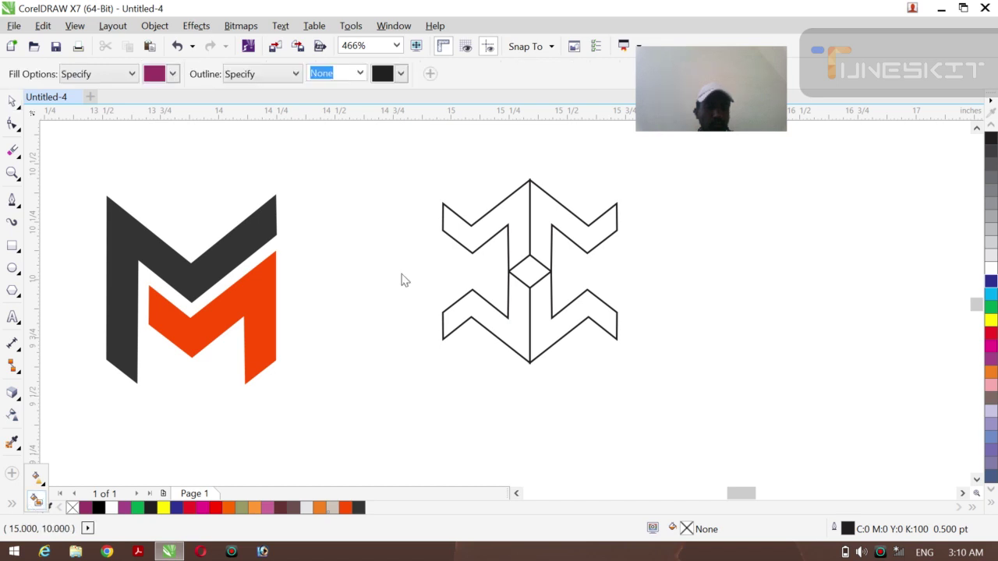
left_click(516, 311)
left_click(540, 312)
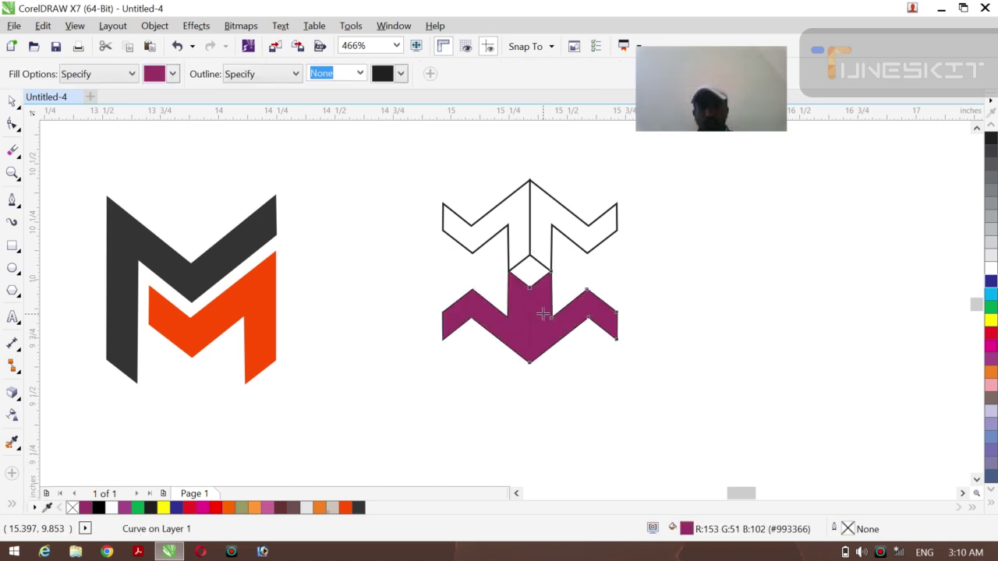
left_click(533, 248)
left_click(513, 231)
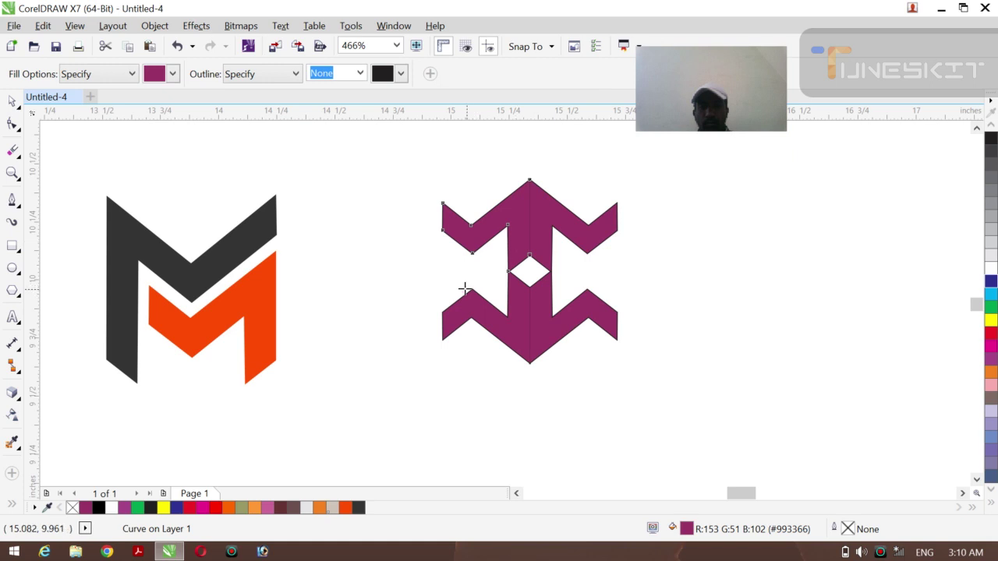
left_click(531, 272)
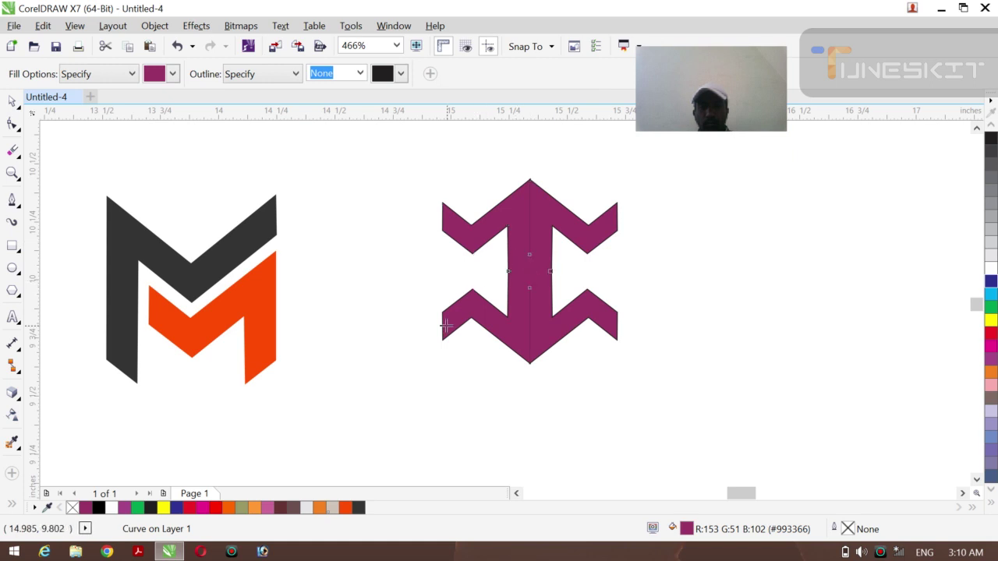
key("ctrl+z")
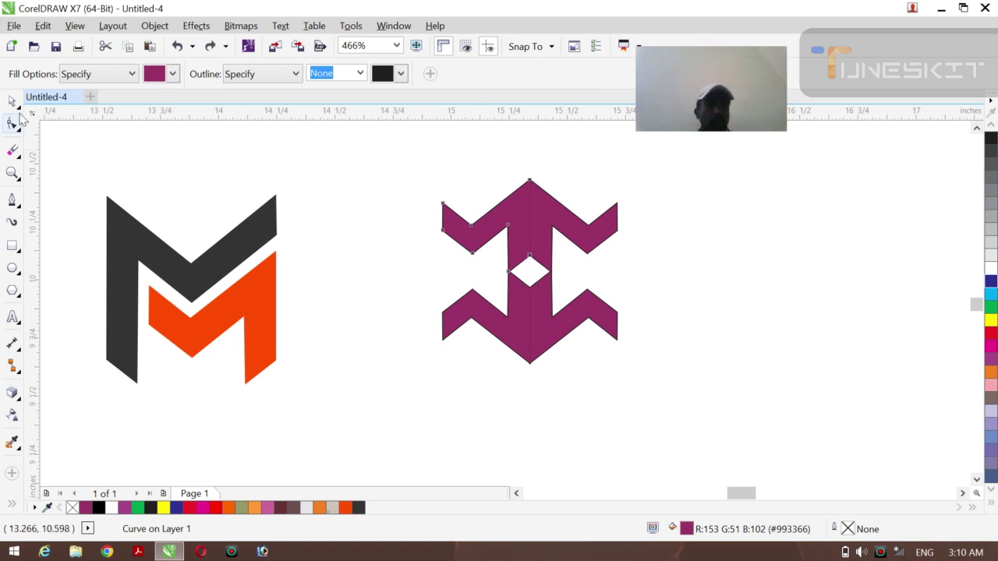
- Select the two lower purple shapes together and nudge them down to Y 9.76 in, off their outlines
left_click(11, 101)
left_click(224, 162)
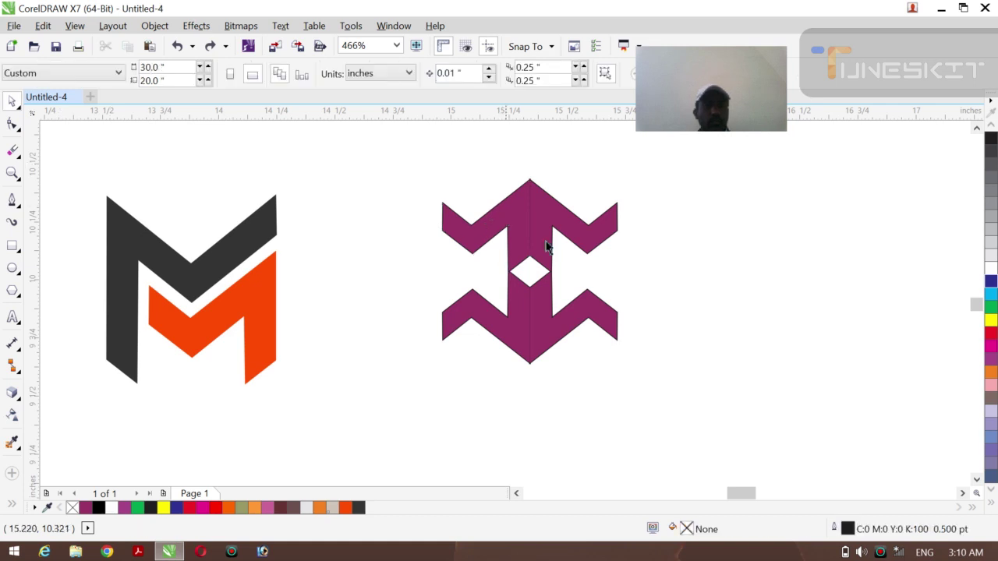
left_click(526, 319)
left_click(549, 323, "shift")
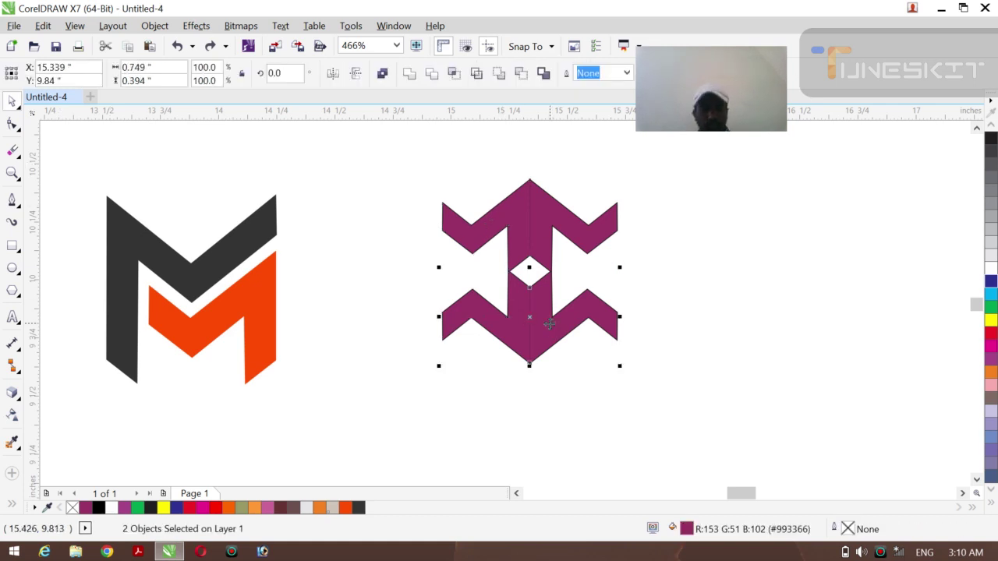
key("Down")
key("Down")
key("Down")
key("Down")
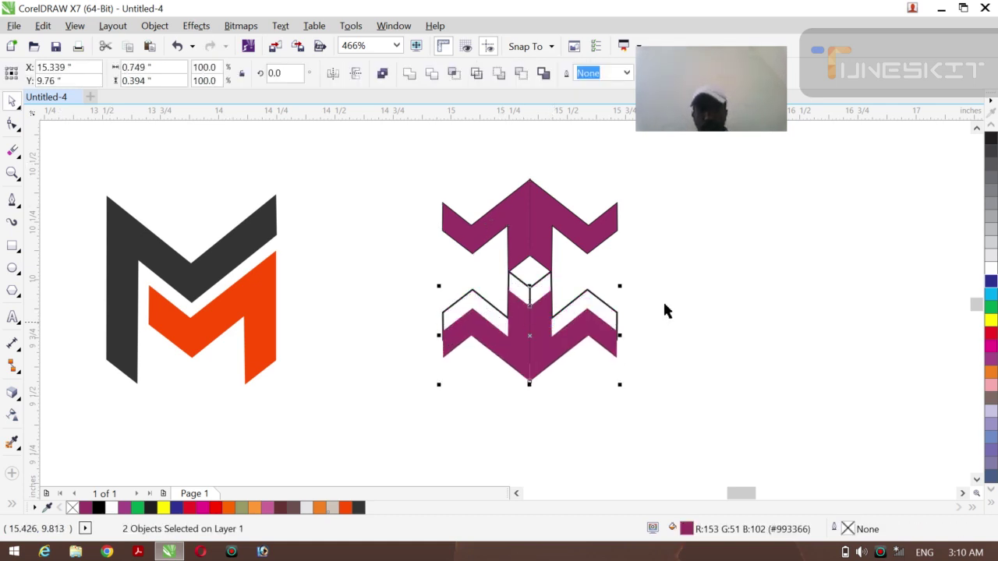
left_click(674, 306)
- Delete the two black outline curves left behind the lower purple shapes
left_click(573, 299)
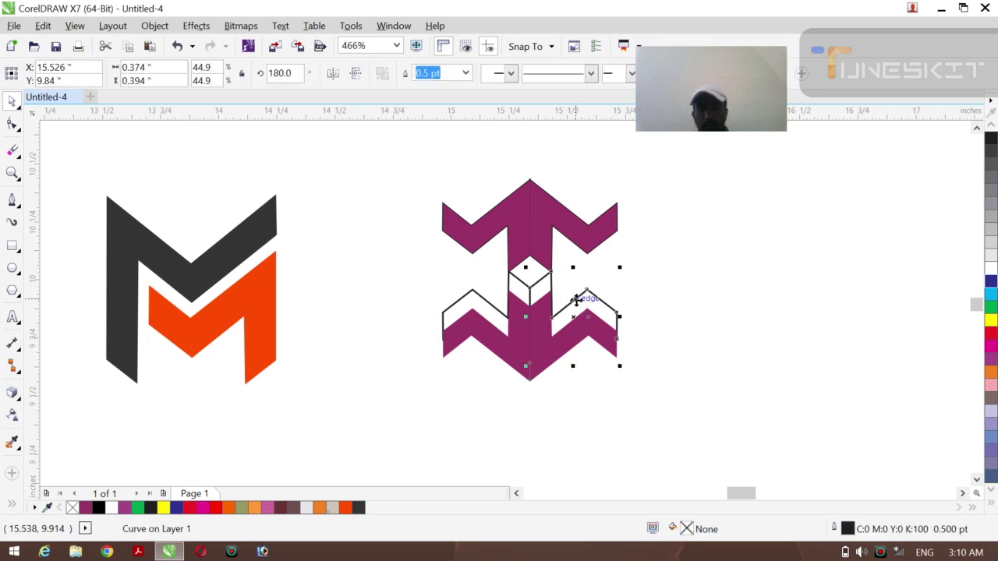
key("Delete")
left_click(524, 285)
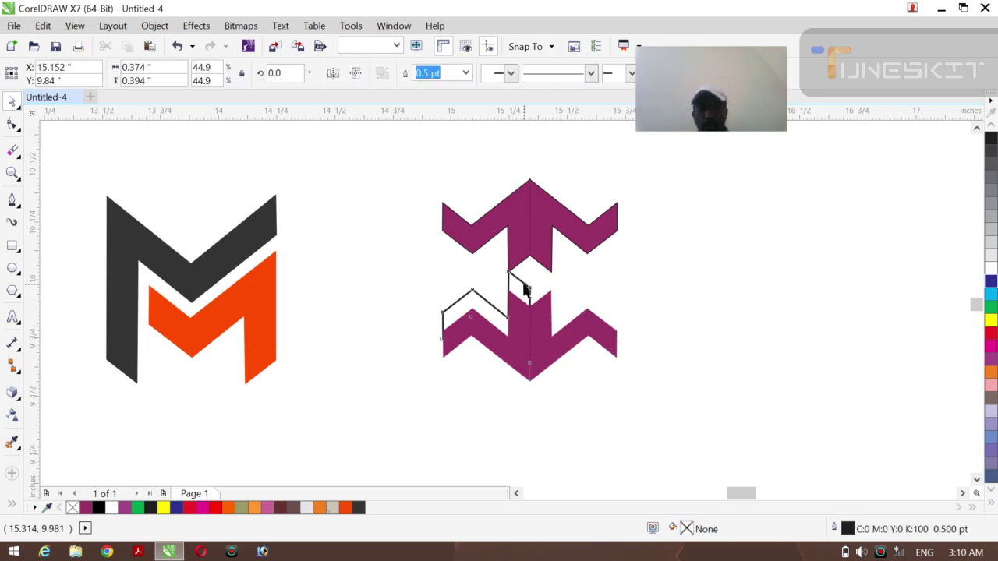
key("Delete")
- Nudge the two upper purple shapes down off their outlines, the right one to Y 10.183 in and the left one to Y 10.193 in
left_click(544, 246)
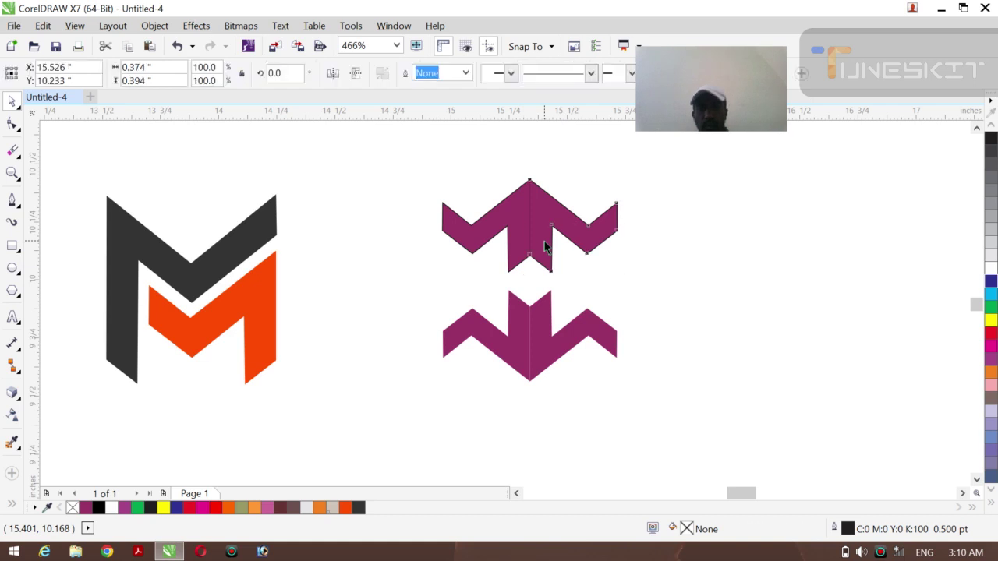
left_click_drag(544, 246, 530, 255)
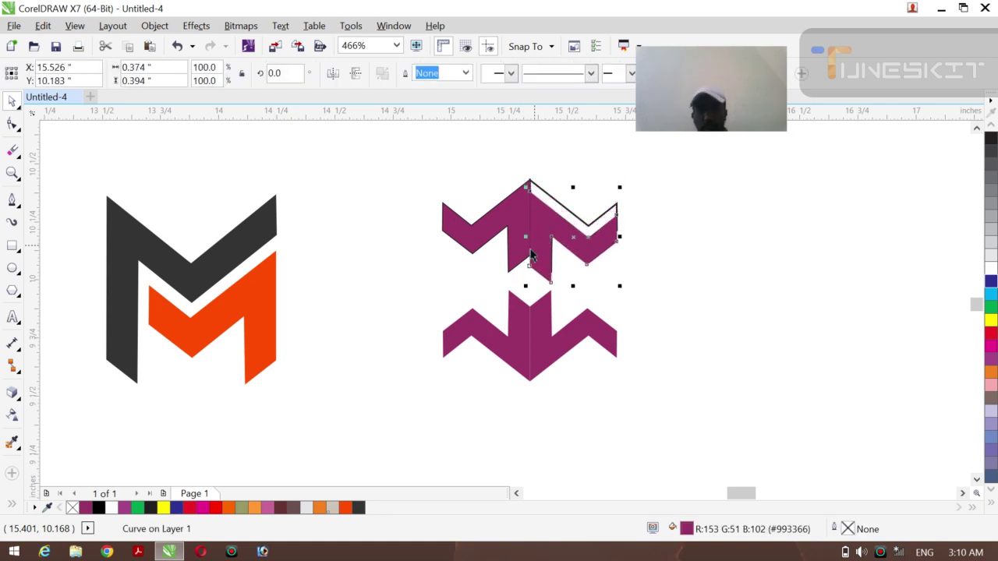
left_click(525, 259)
key("Down")
key("Down")
key("Down")
key("Down")
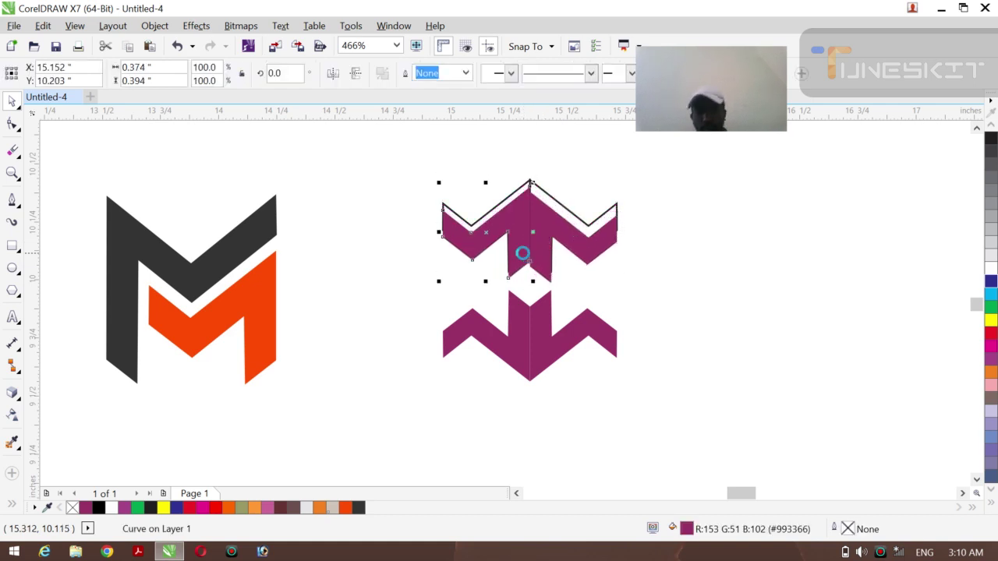
left_click(640, 261)
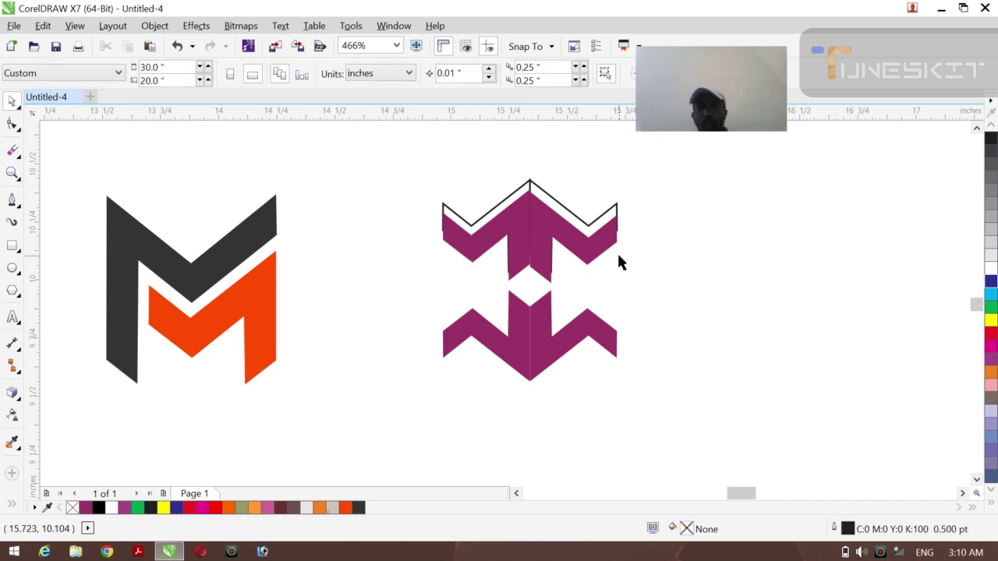
- Delete the two black outline curves left behind the upper purple shapes
left_click(582, 226)
key("Delete")
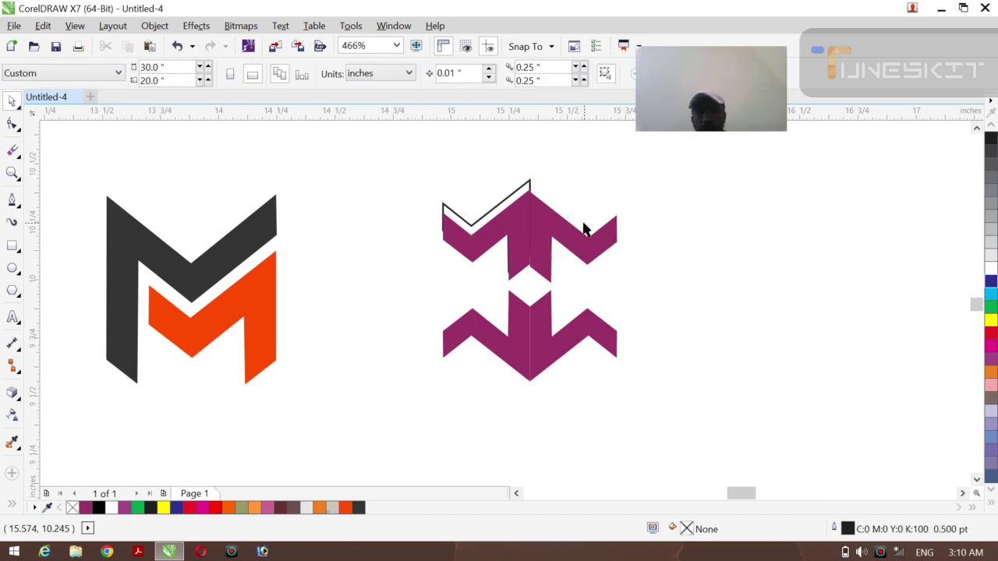
left_click(528, 187)
key("Delete")
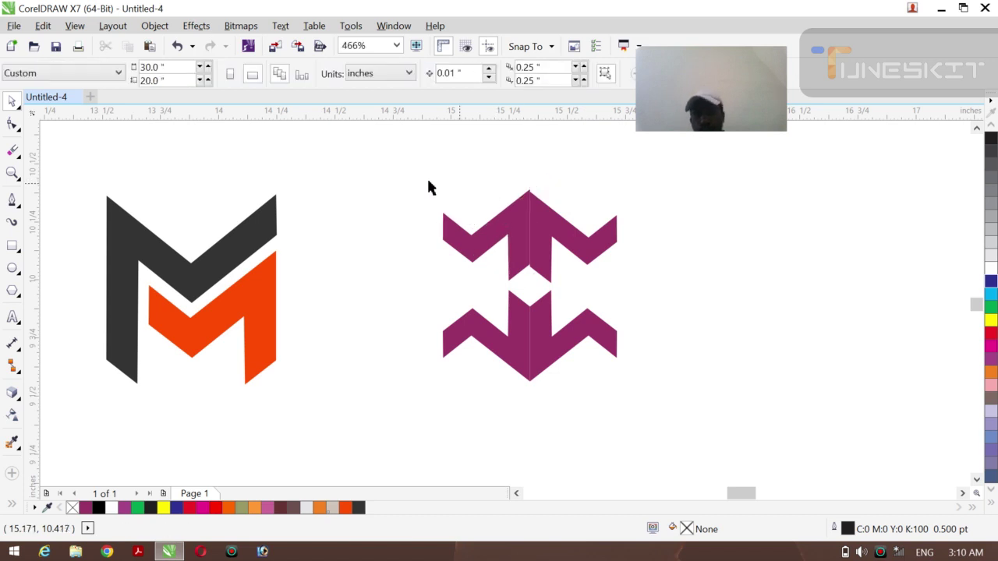
- Move the upper and lower right-hand purple shapes to X 15.596 in, opening a vertical gap beside the left-hand shapes
left_click(511, 227)
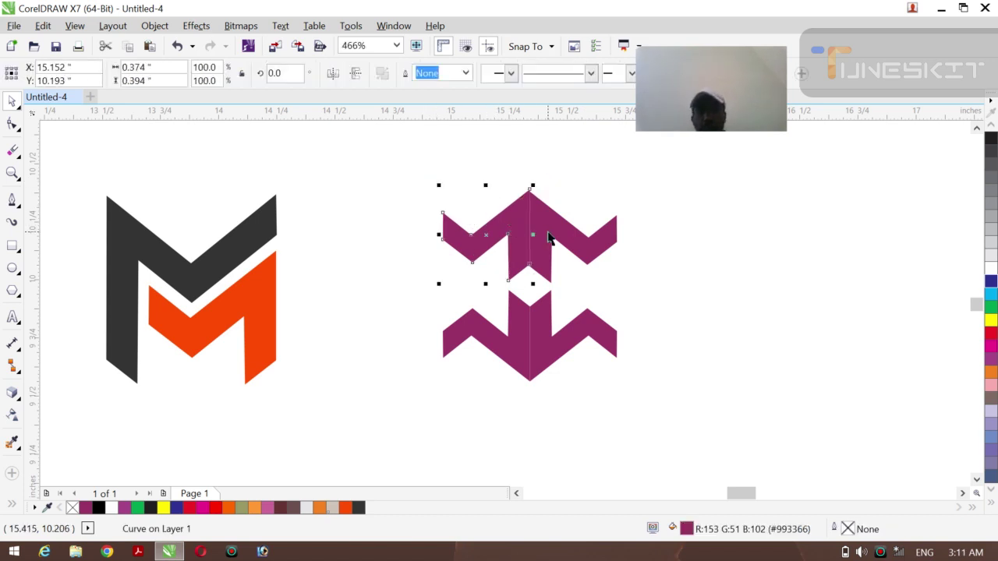
left_click(549, 233)
left_click_drag(549, 232, 564, 232)
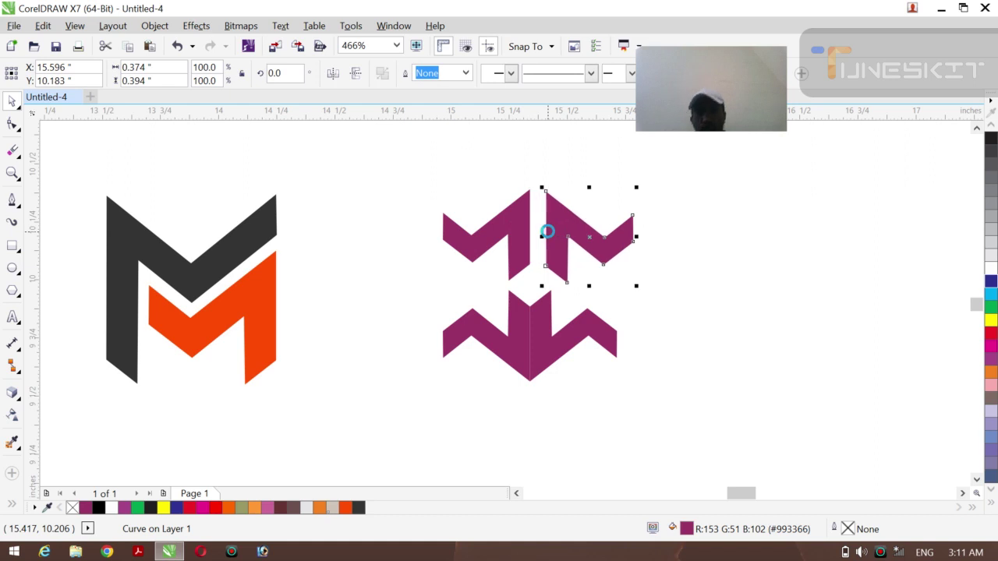
left_click(546, 371)
left_click_drag(546, 371, 544, 364)
left_click(780, 345)
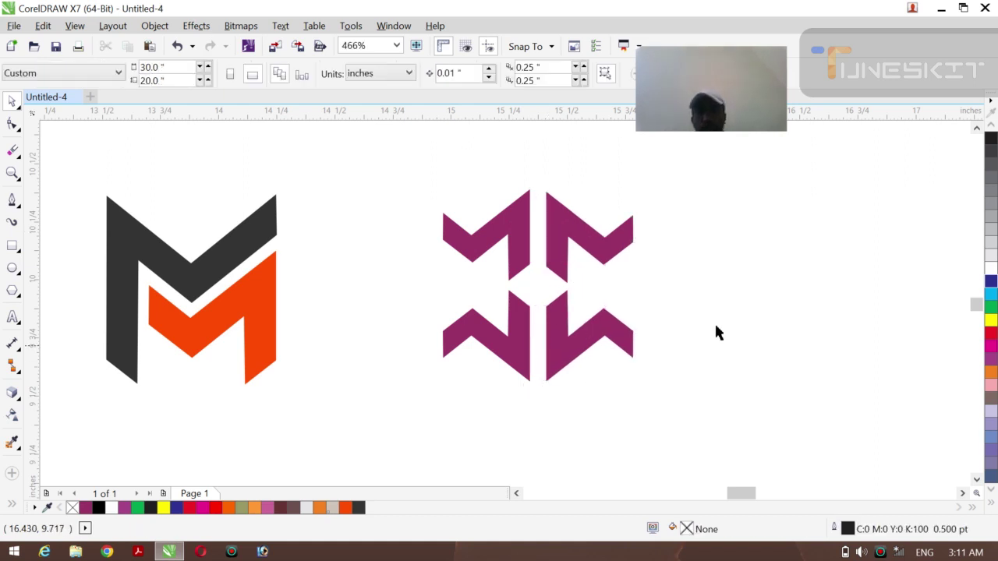
- Add horizontally mirrored copies of the upper and lower left-hand purple shapes, joined to their outer left edges
left_click(522, 250)
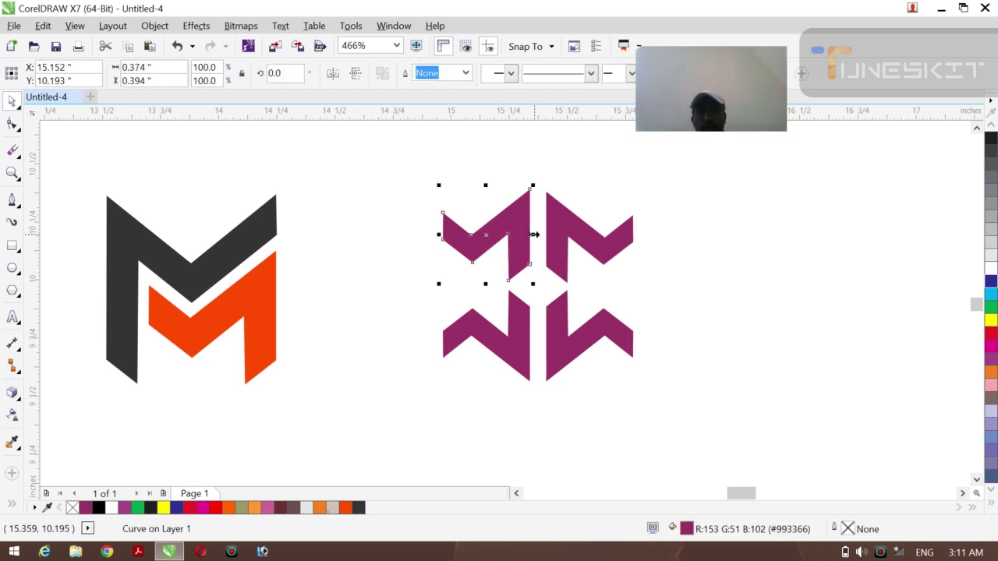
left_click_drag(535, 234, 414, 243)
left_click(409, 317)
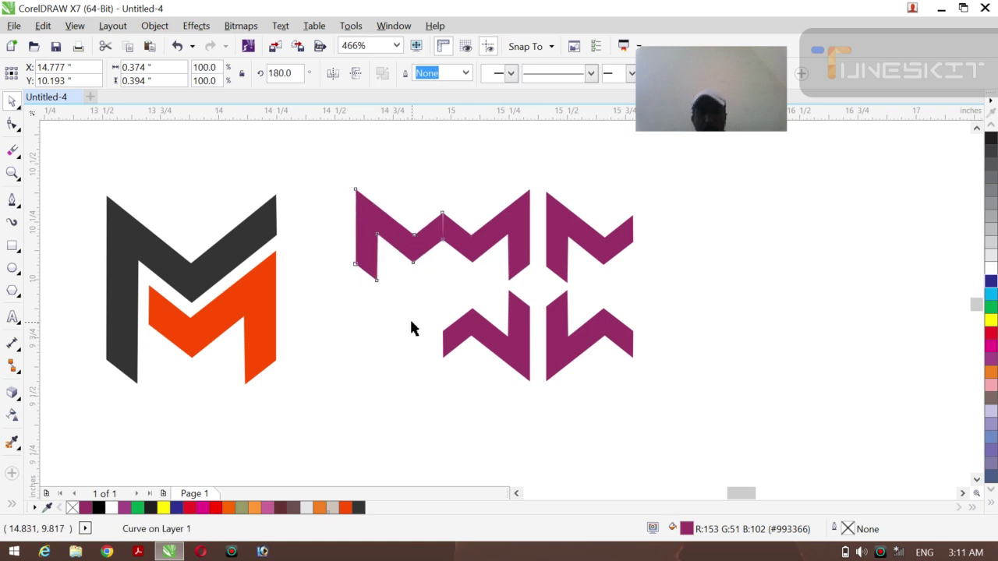
left_click(517, 344)
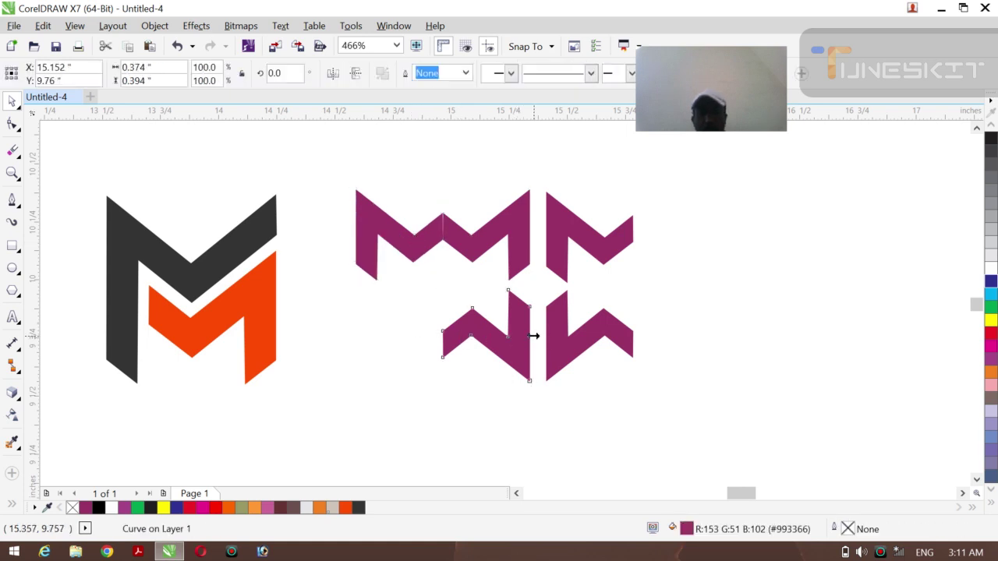
left_click_drag(534, 335, 409, 347)
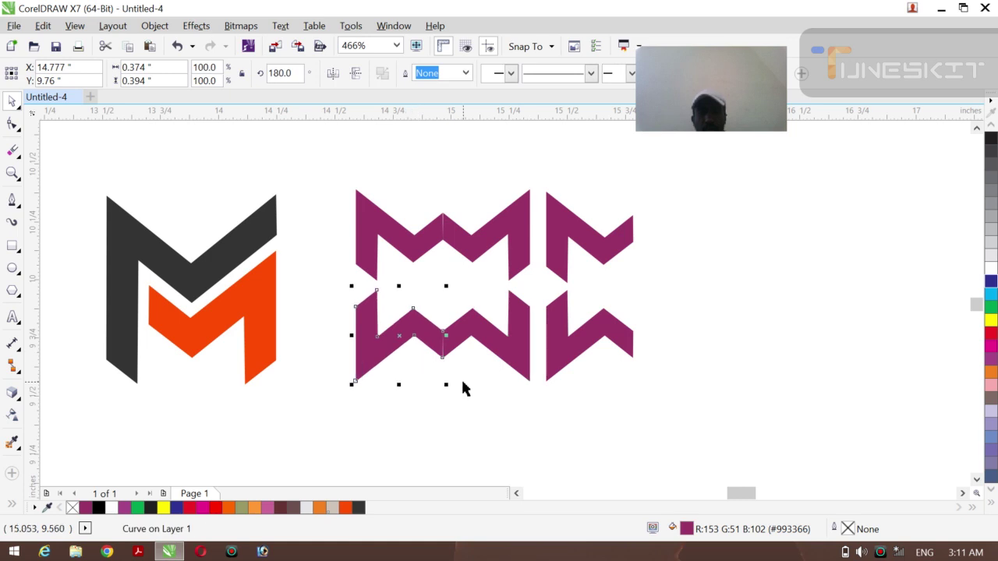
left_click(462, 384)
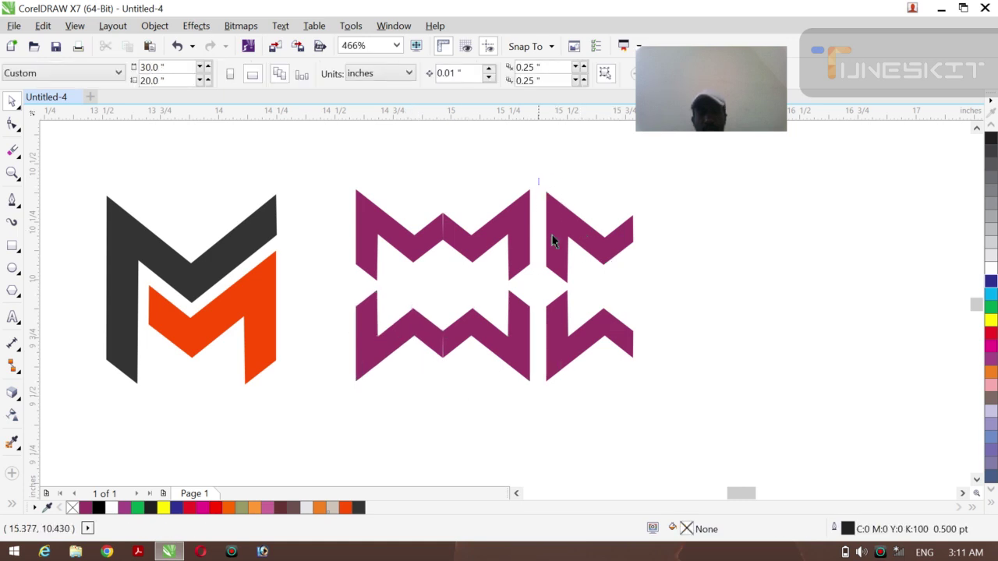
- Move the two right-hand purple shapes together to about X 15.757, Y 9.978 in and rotate the pair to 270°
left_click_drag(539, 178, 664, 382)
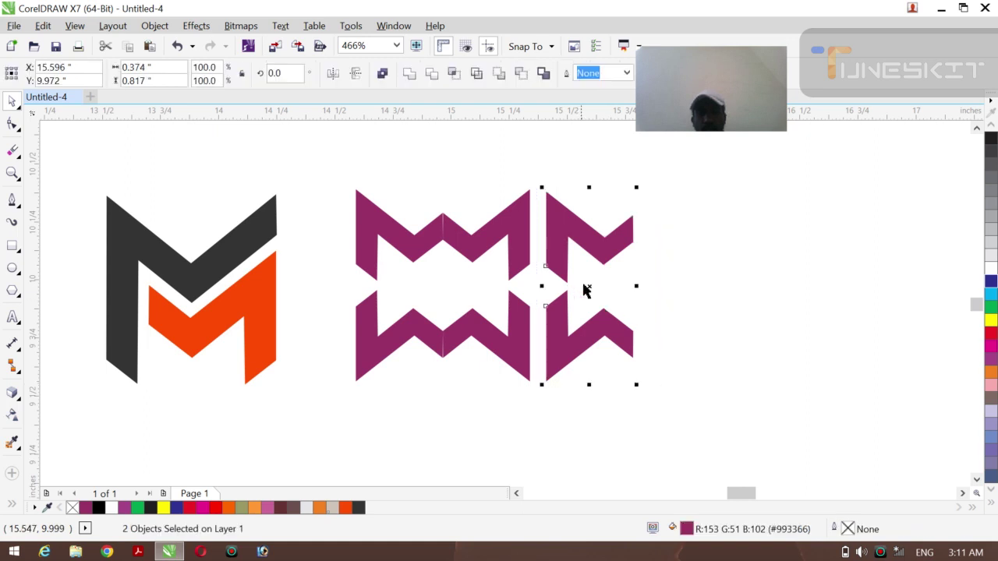
left_click_drag(590, 287, 627, 285)
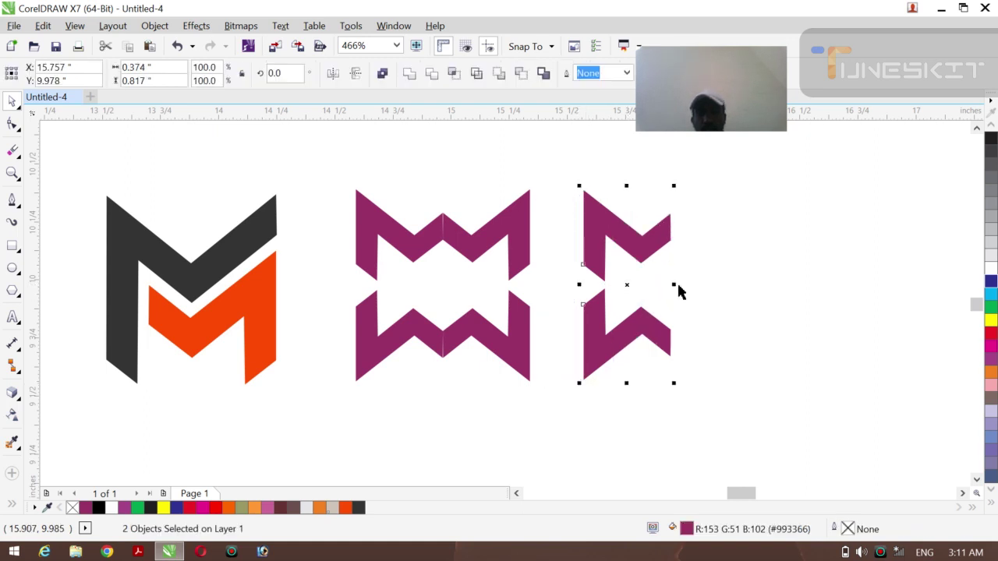
left_click(629, 285)
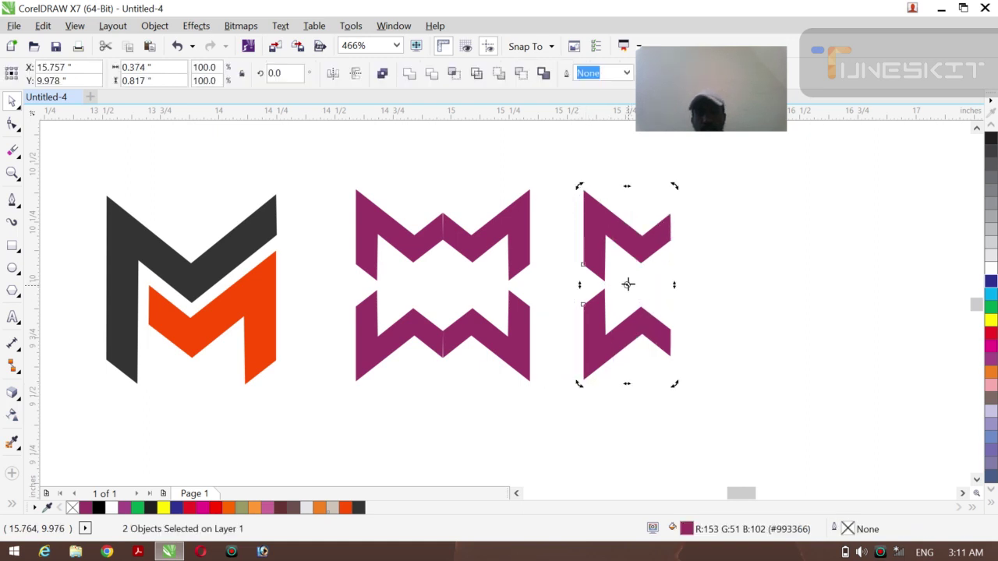
left_click_drag(672, 185, 674, 310)
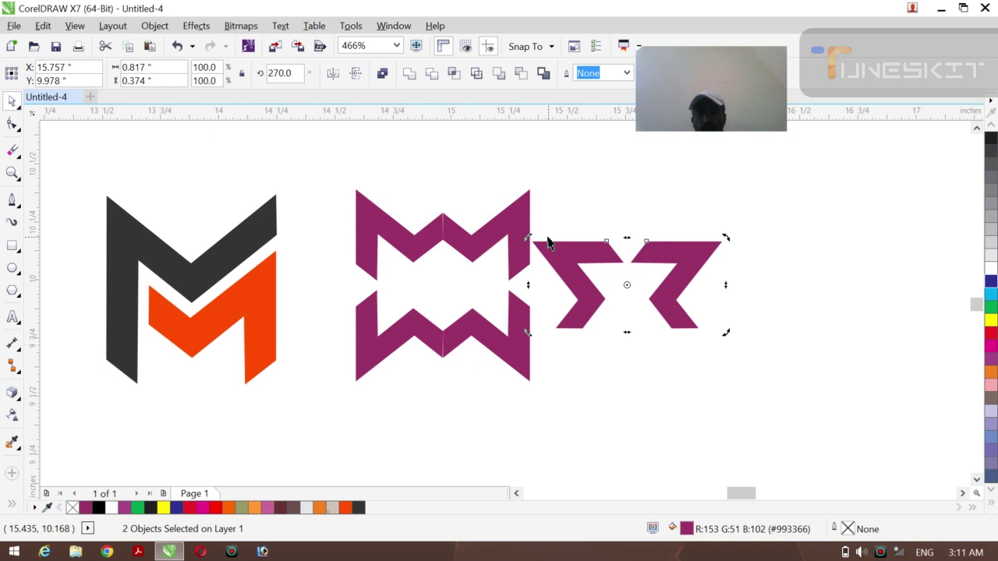
- Move the rotated pair of purple shapes together, clear of the middle emblem, to about X 16.025, Y 9.981 in
left_click_drag(533, 221, 741, 388)
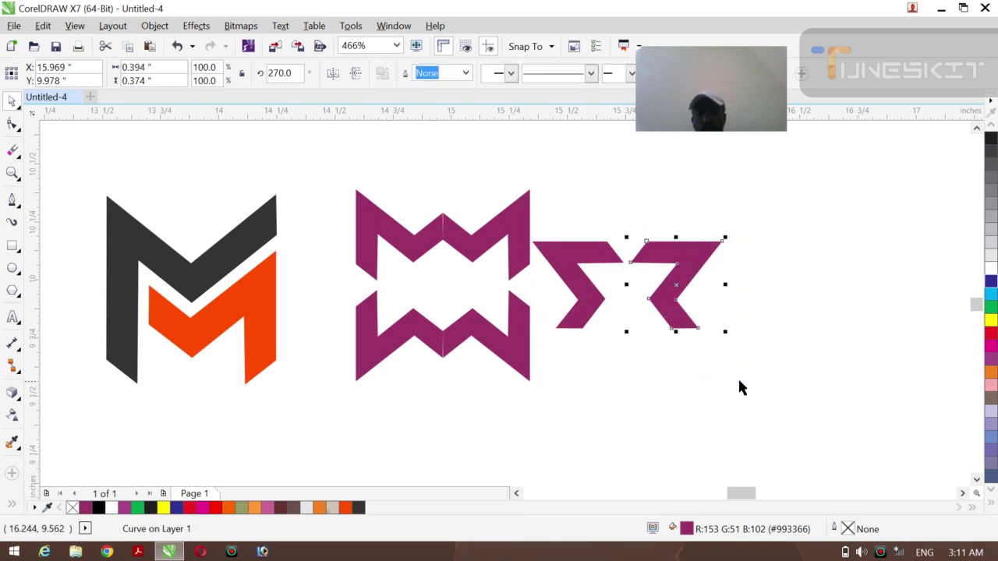
left_click(573, 273)
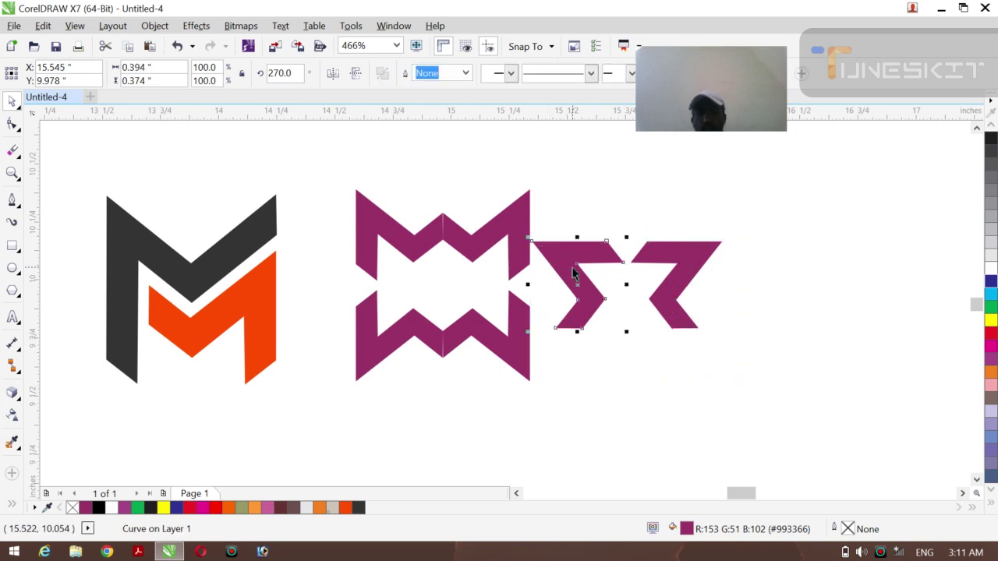
left_click(665, 286, "shift")
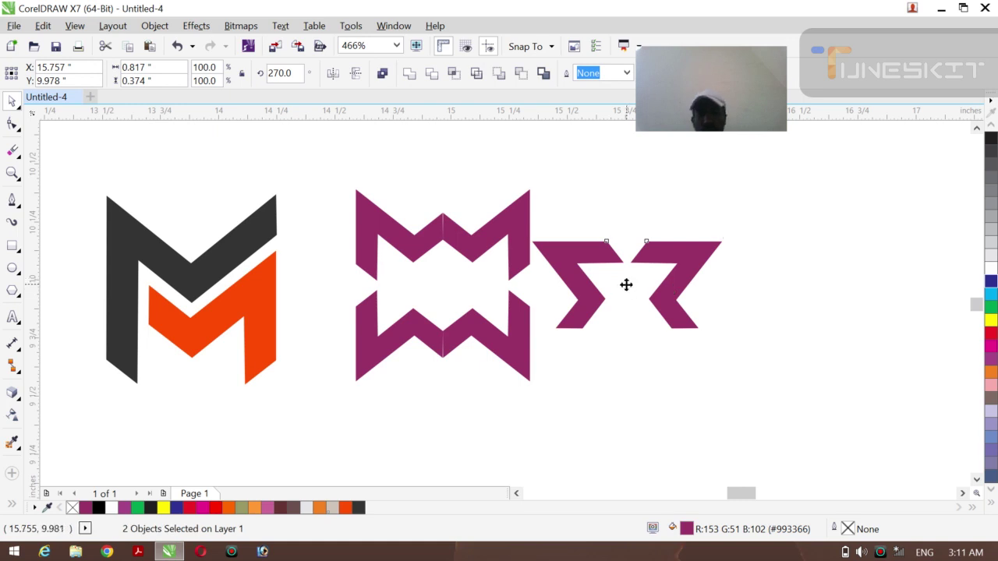
left_click_drag(627, 285, 689, 283)
left_click(727, 345)
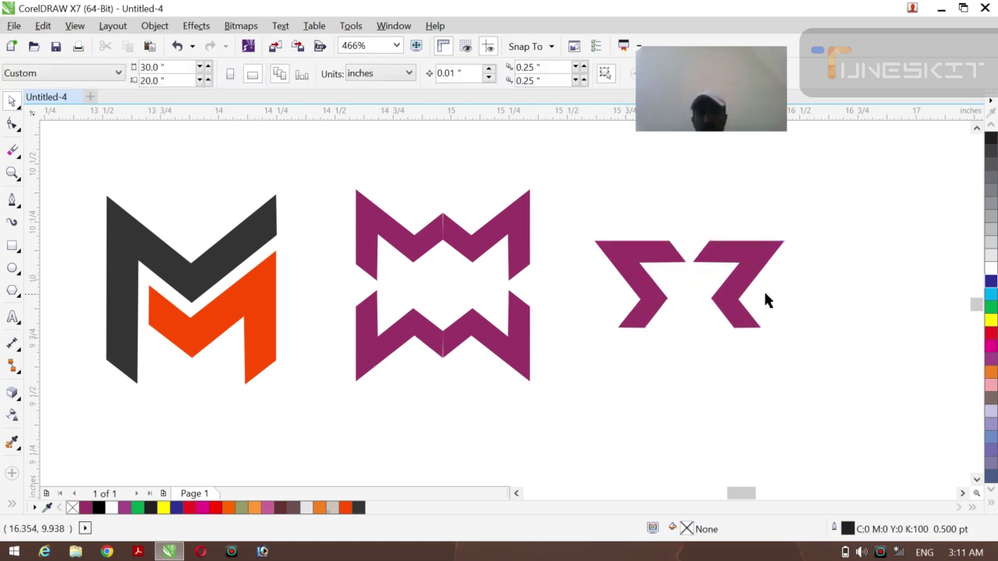
- Add a vertically mirrored copy of the rotated purple pair, joined to its lower edge
left_click_drag(577, 222, 799, 391)
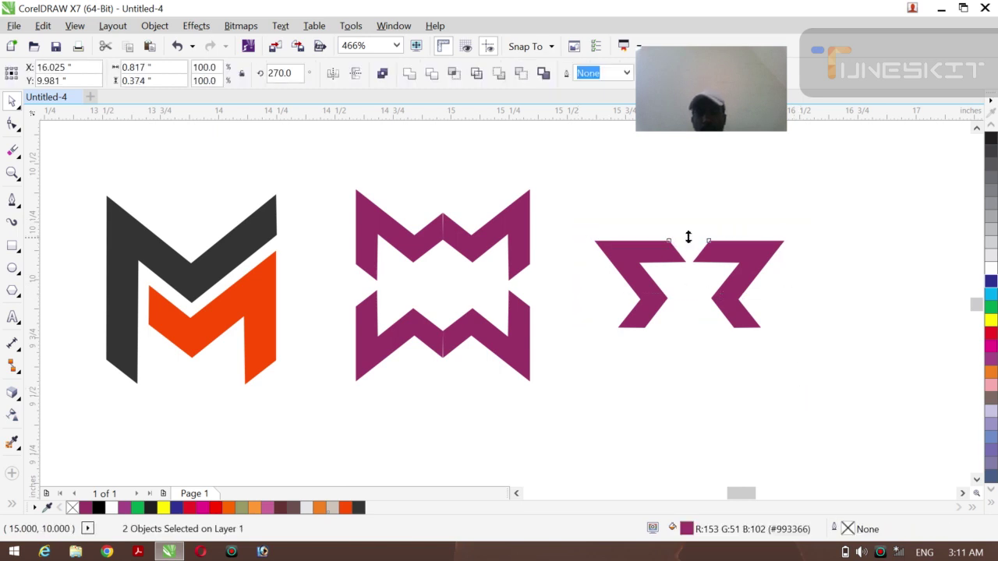
left_click_drag(688, 237, 698, 394)
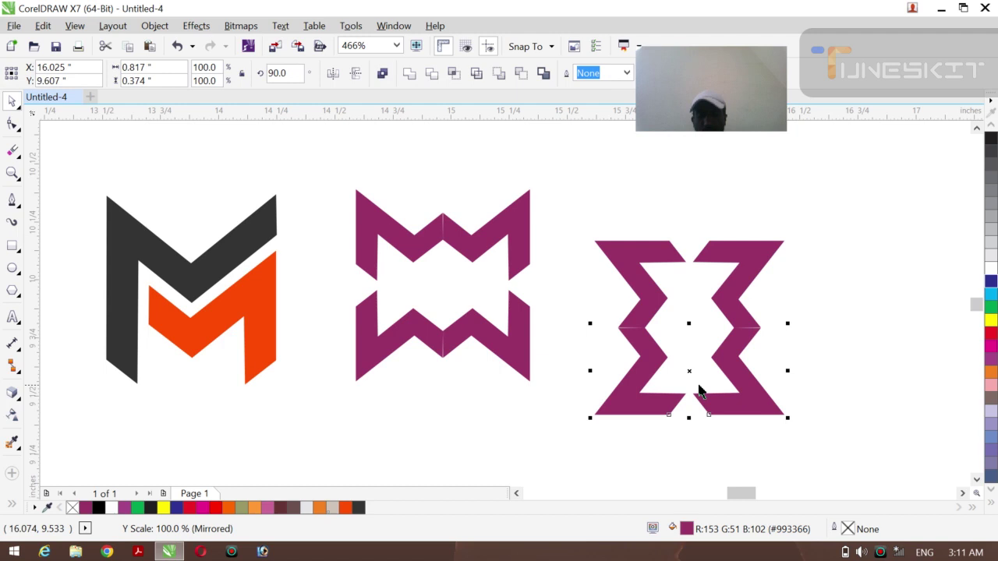
left_click(797, 388)
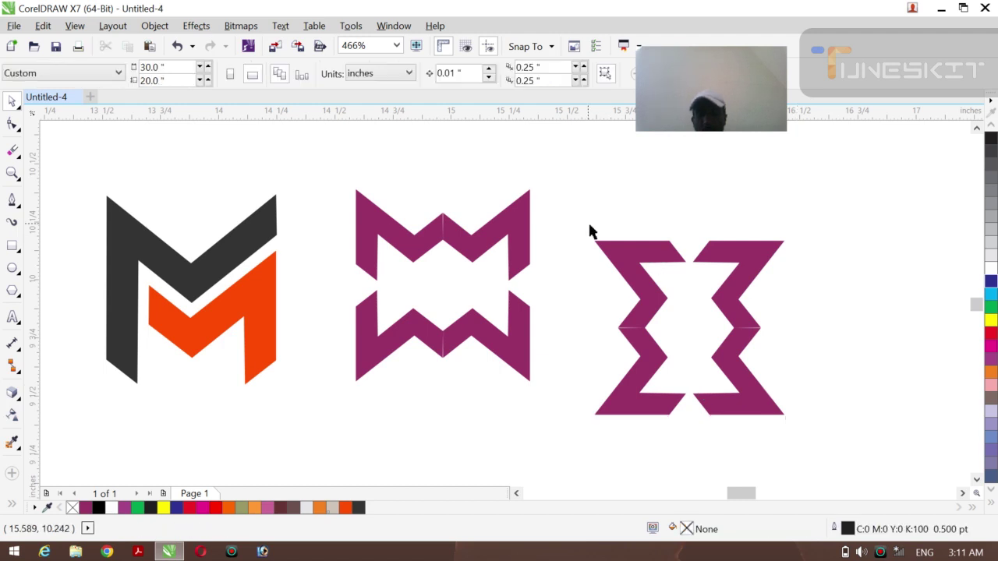
- Move all four shapes of the right-hand emblem together to about X 15.994, Y 10.002 in, level with the middle emblem
left_click_drag(588, 224, 782, 434)
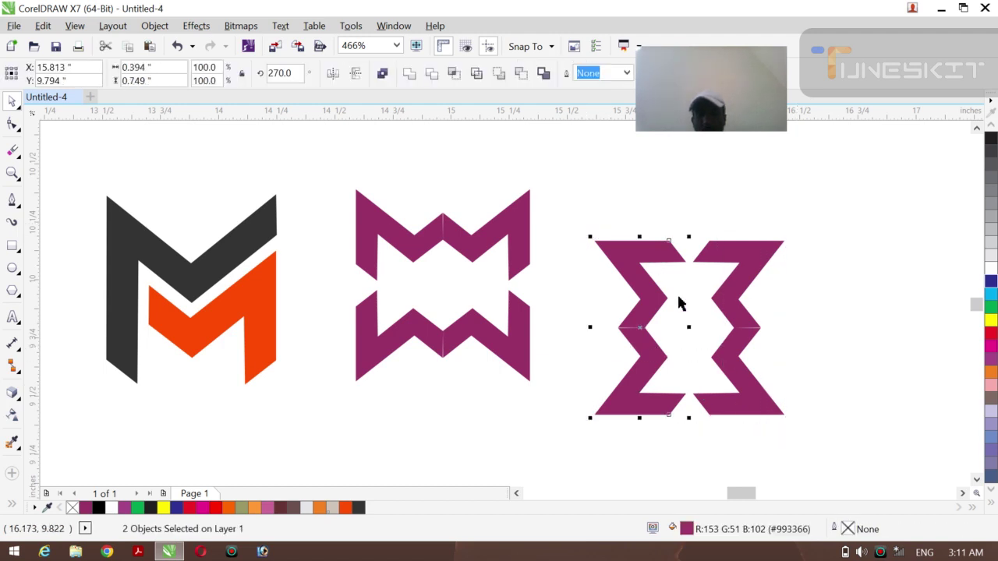
left_click_drag(558, 212, 803, 456)
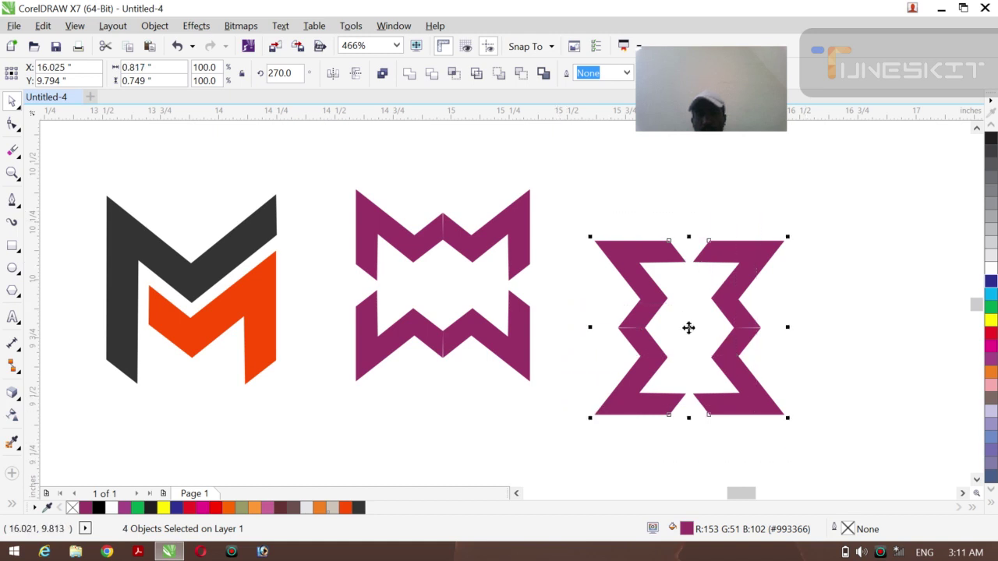
left_click_drag(688, 329, 682, 280)
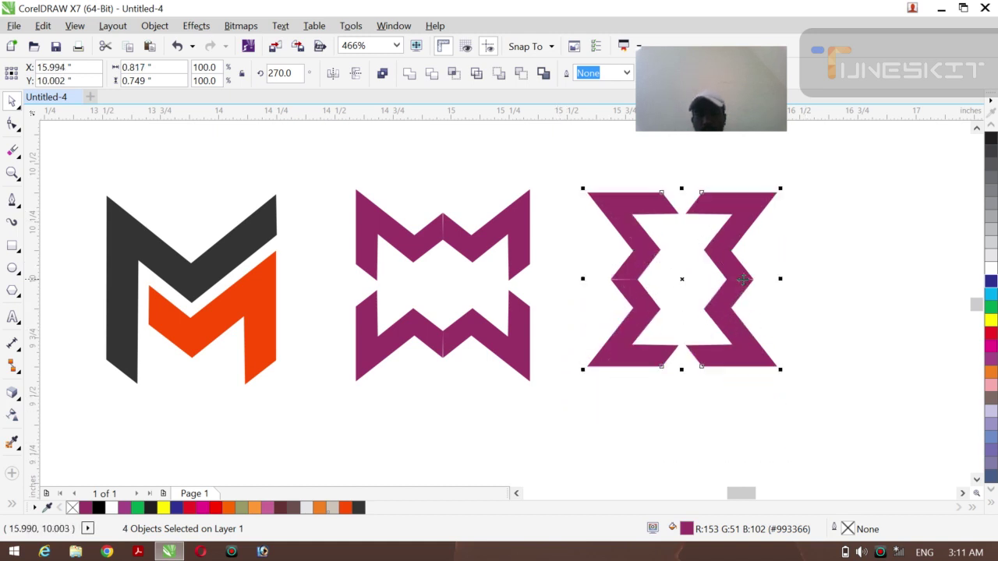
left_click(792, 292)
- Move the two lower shapes of the right-hand emblem down to Y 9.775 in, opening a horizontal gap below the upper pair
left_click(628, 326)
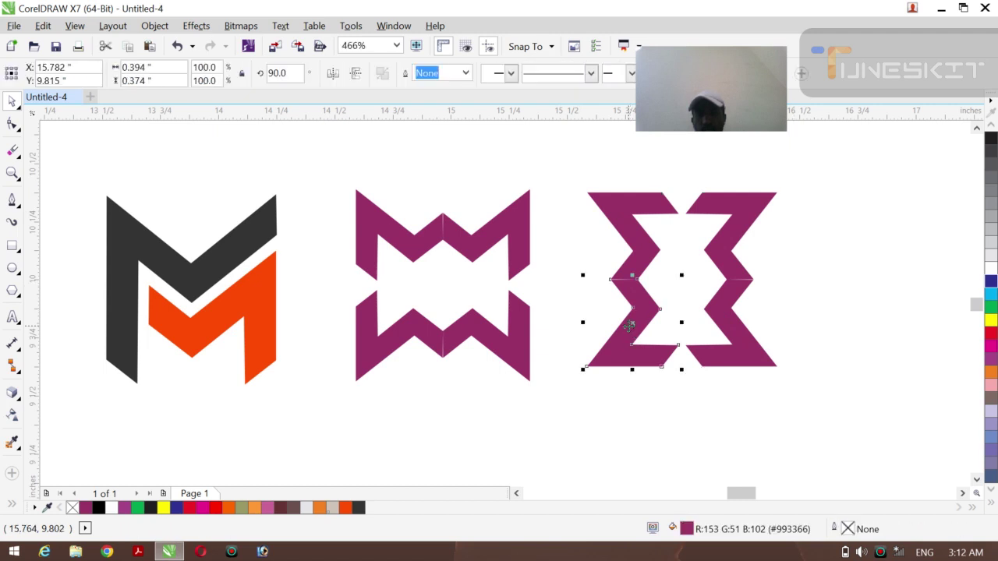
left_click(731, 344, "shift")
key("Down")
key("Down")
key("Down")
key("Down")
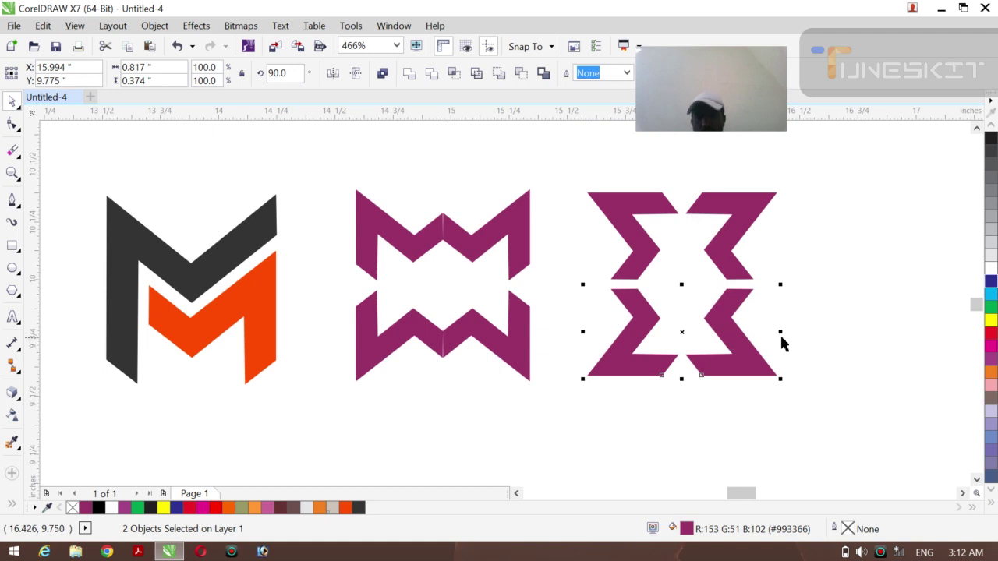
left_click(783, 343)
- Move the two right-hand shapes of the right-hand emblem to X 16.246 in, widening its vertical gap
left_click(735, 277)
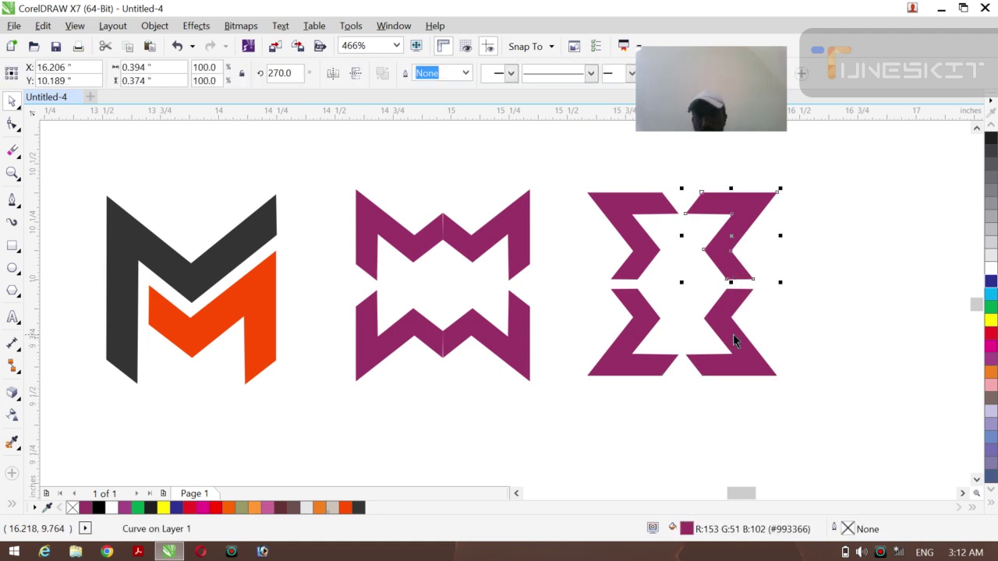
left_click(733, 334, "shift")
key("Right")
key("Right")
key("Right")
key("Right")
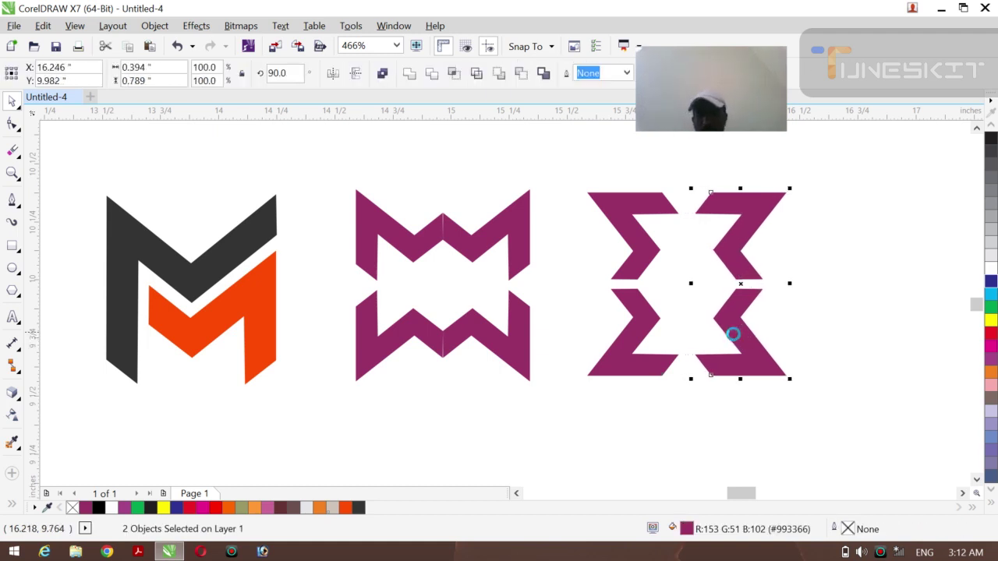
left_click(889, 316)
- Move the upper and lower right-hand shapes of the middle emblem to X 15.252 in, opening a vertical gap at its centre
left_click(508, 229)
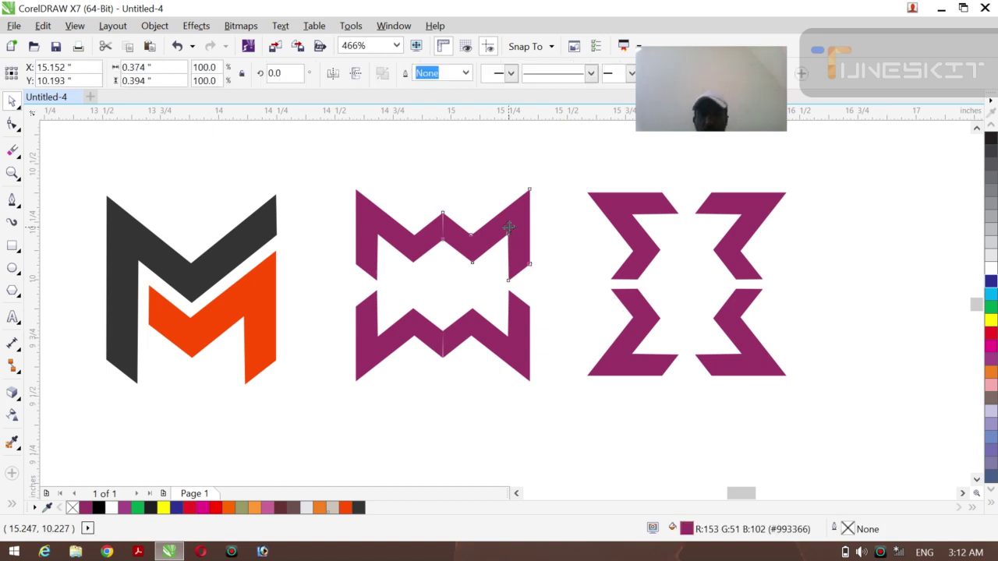
left_click(514, 332, "shift")
key("Right")
key("Right")
key("Right")
key("Right")
key("Right")
key("Right")
key("Right")
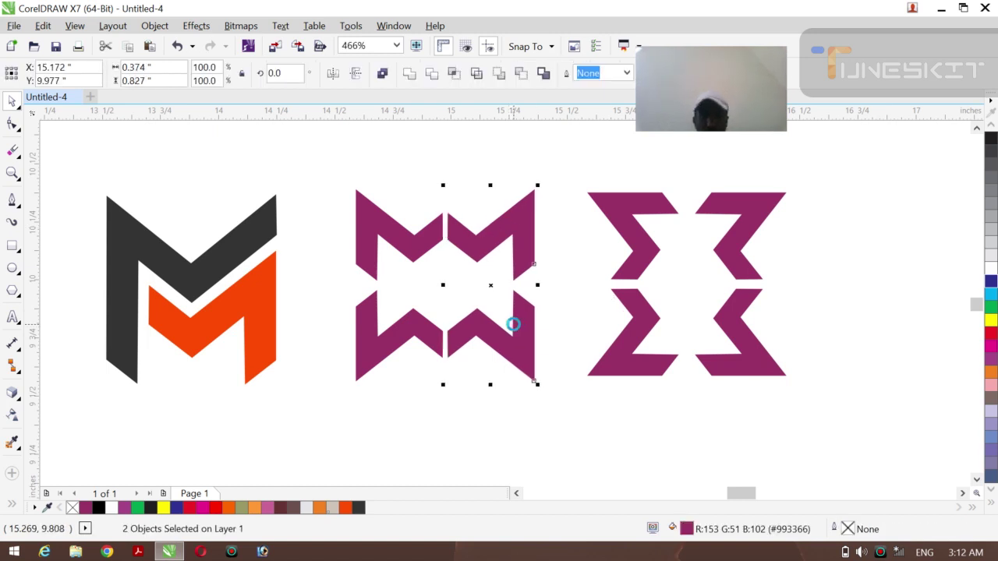
key("Right")
key("Right")
key("Right")
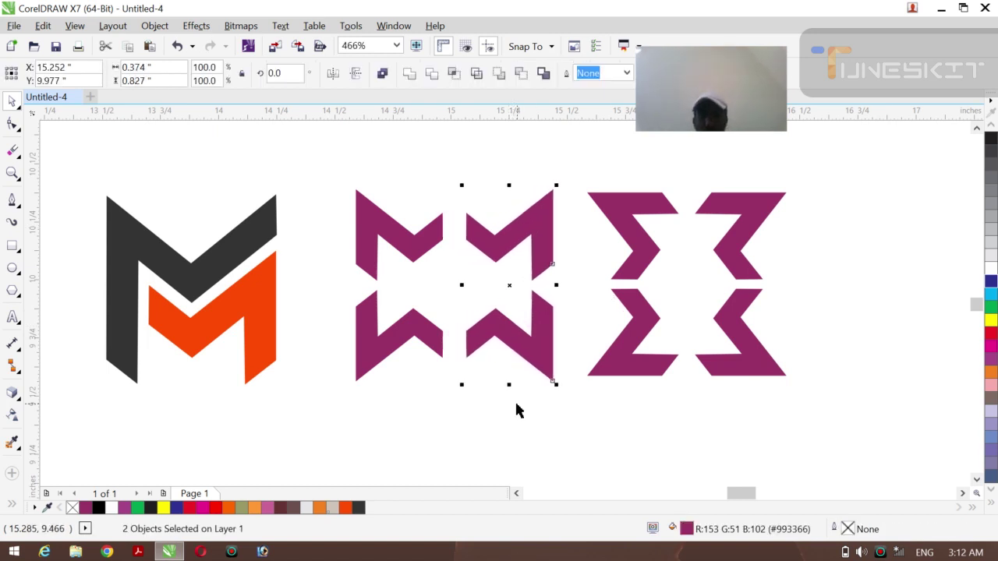
left_click(517, 411)
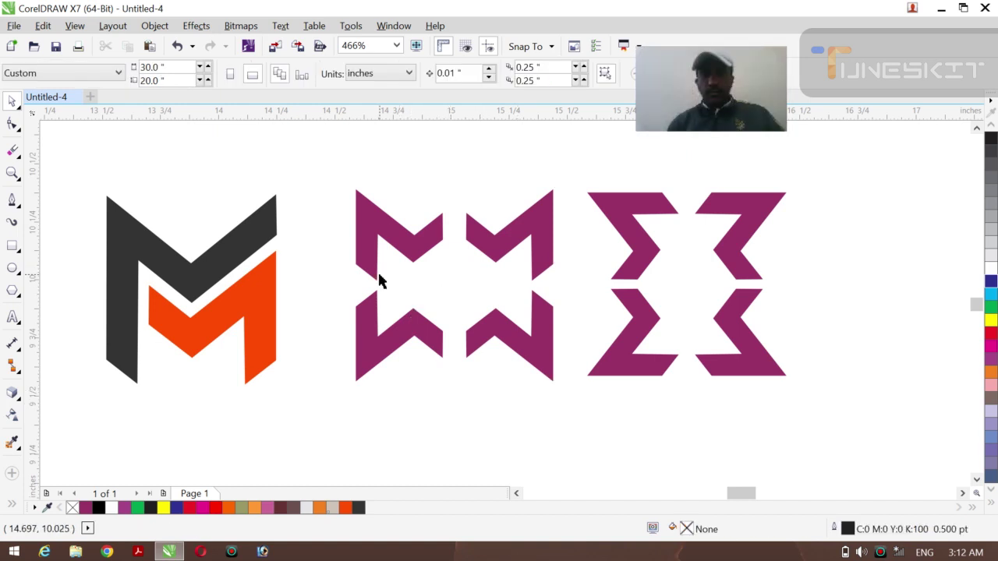
left_click(216, 262)
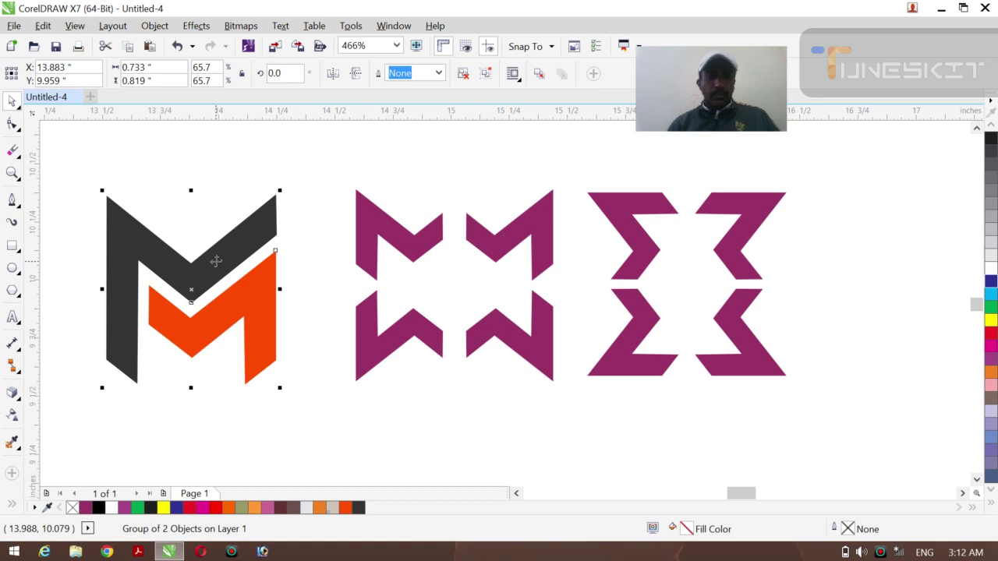
left_click(291, 256)
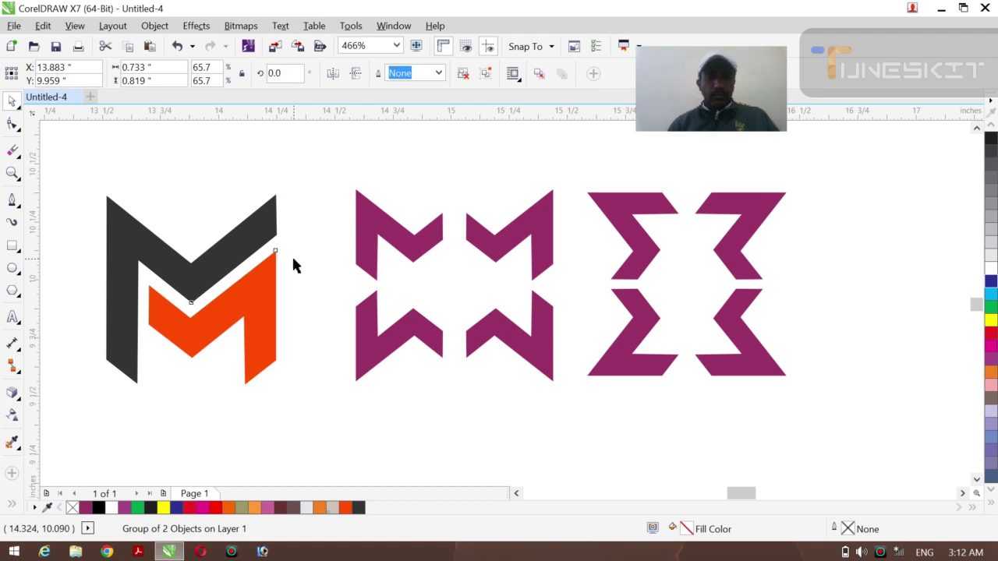
left_click(216, 260)
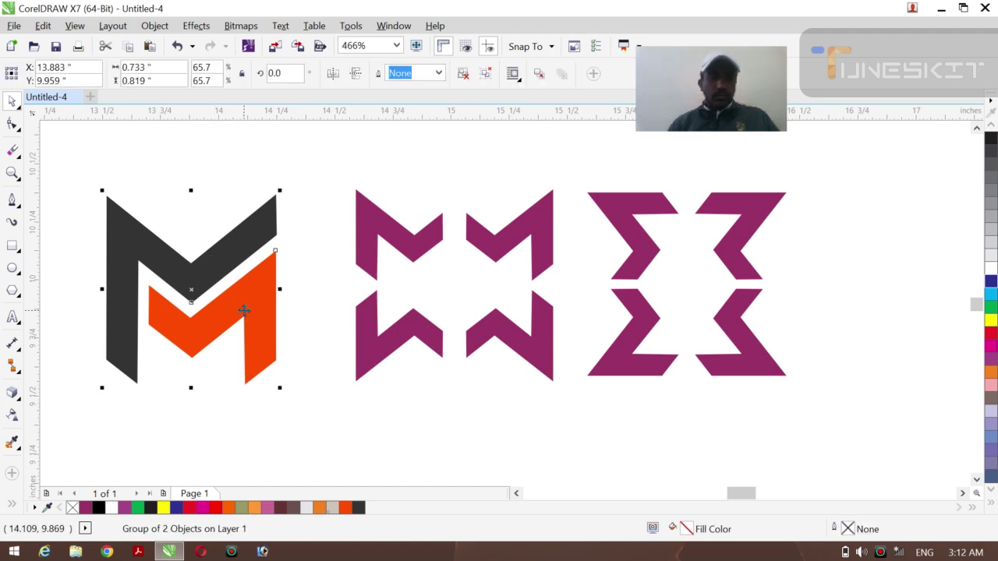
key("Escape")
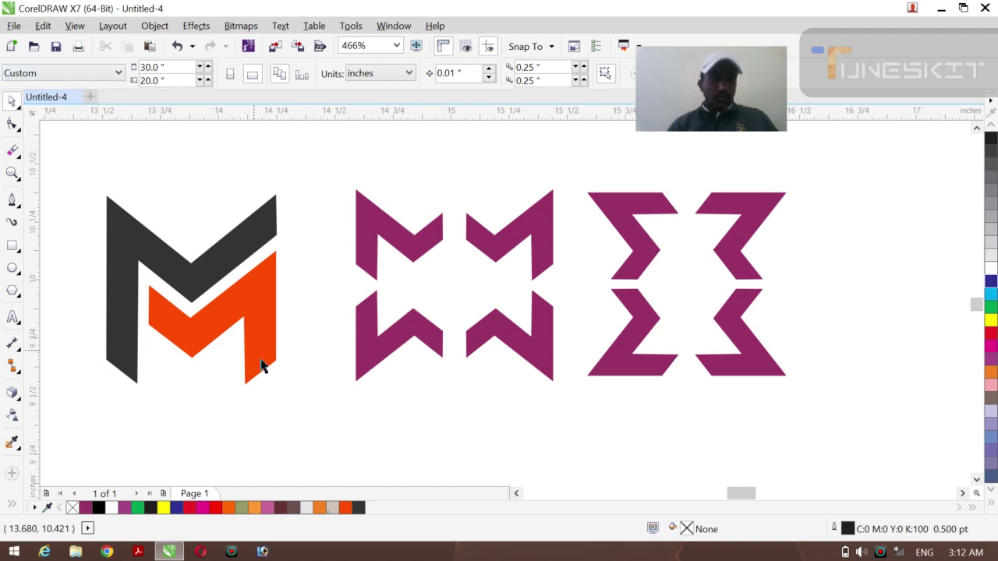
- Apply an Extrude effect to the grey and orange M group with a vanishing point about 0.025, -0.021 in
left_click(259, 329)
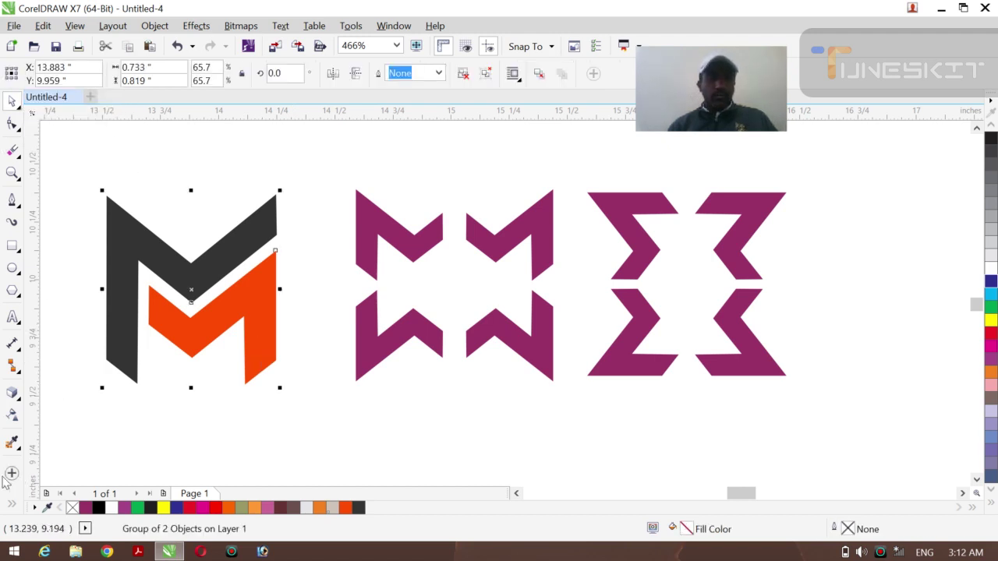
left_click(20, 450)
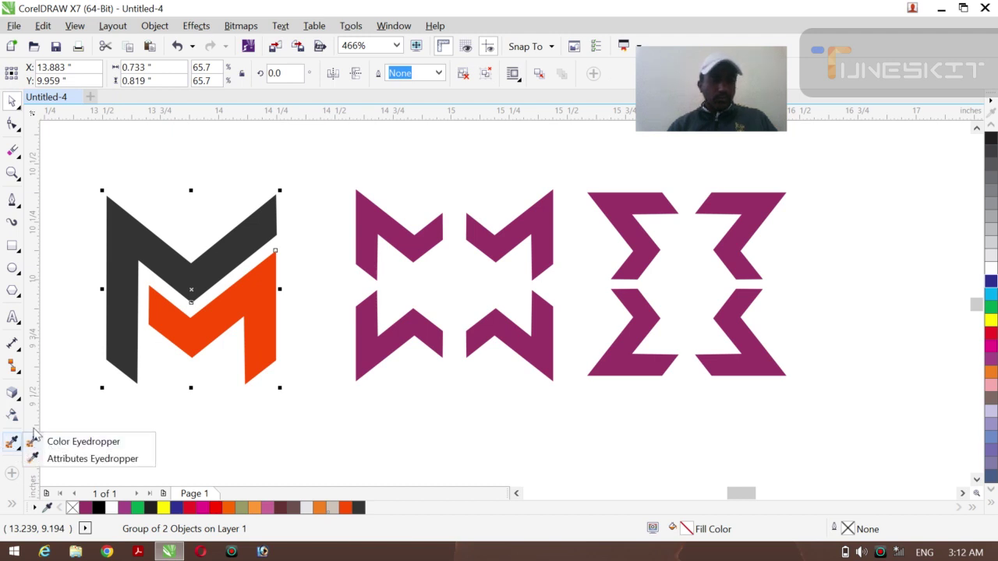
left_click(19, 399)
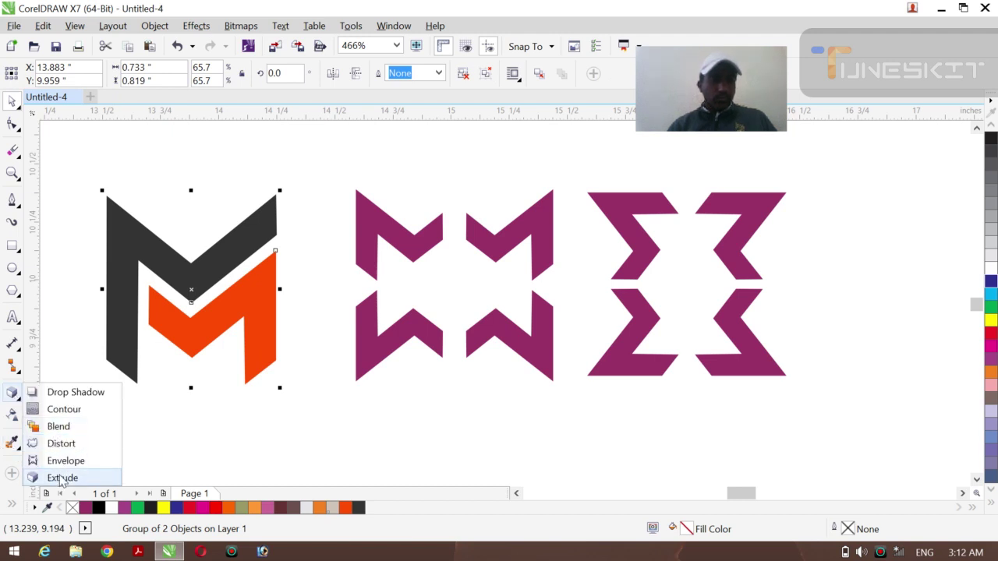
left_click(61, 478)
left_click_drag(191, 290, 195, 294)
- Set the M group's extrusion depth to 4 and rotate the extrusion in 3D so its undersides show
left_click(535, 78)
left_click(535, 78)
left_click(535, 78)
left_click(535, 78)
left_click(535, 78)
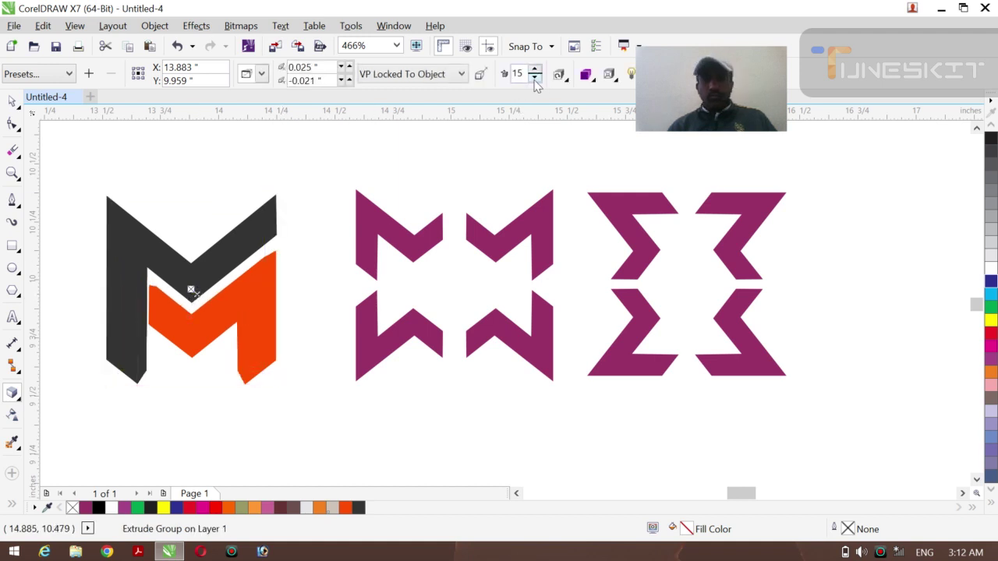
left_click_drag(535, 78, 826, 131)
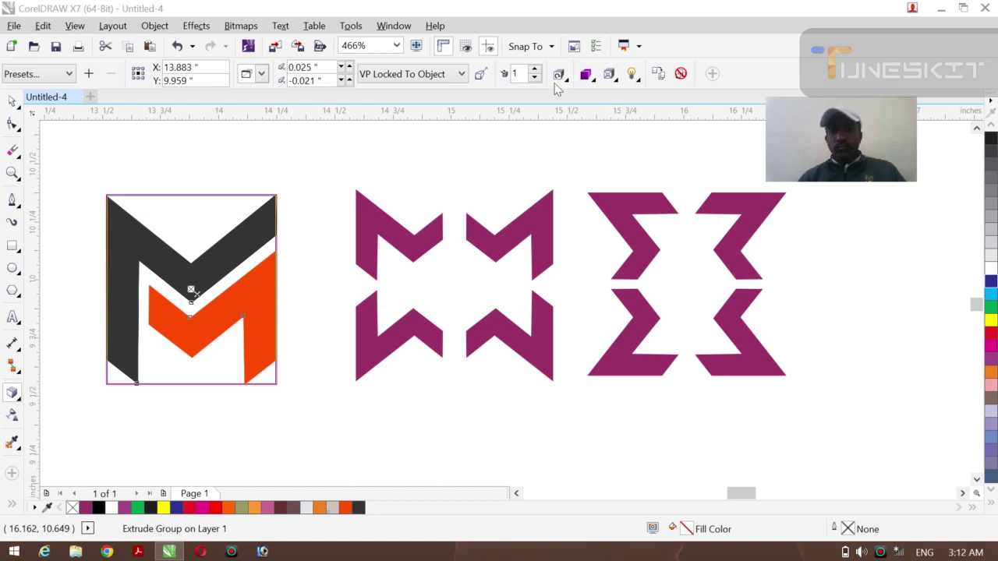
left_click(516, 74)
key("BackSpace")
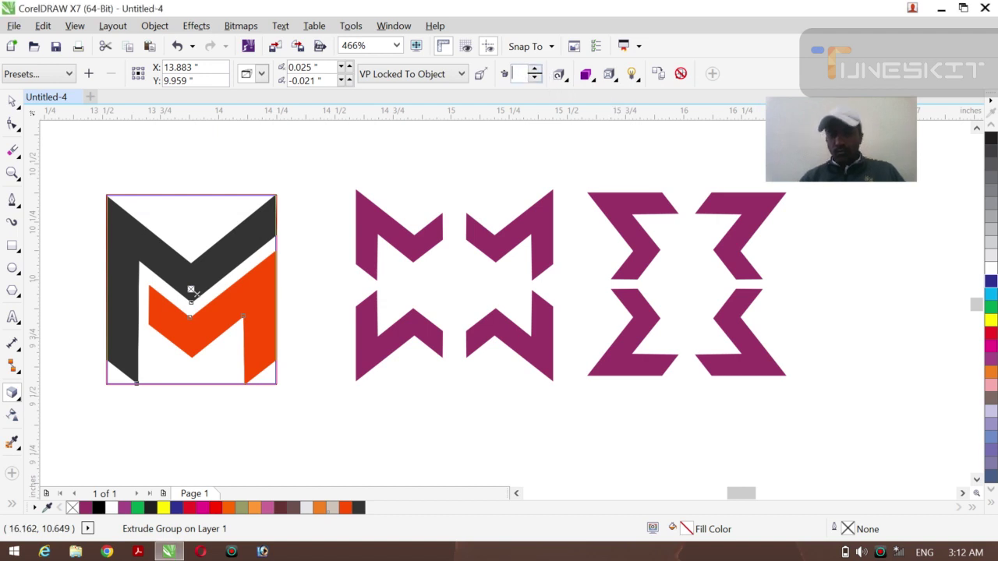
type("4")
key("Return")
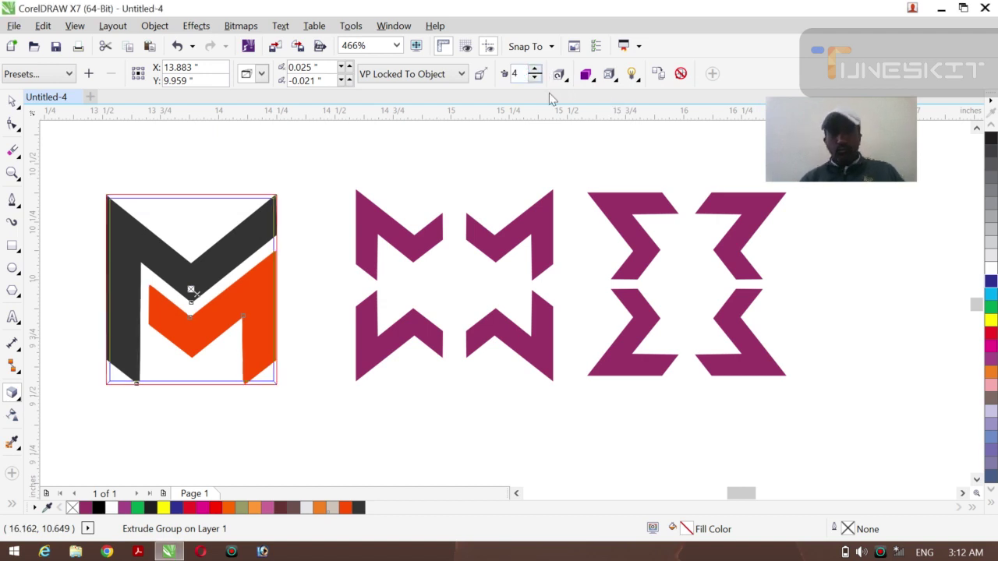
left_click(569, 81)
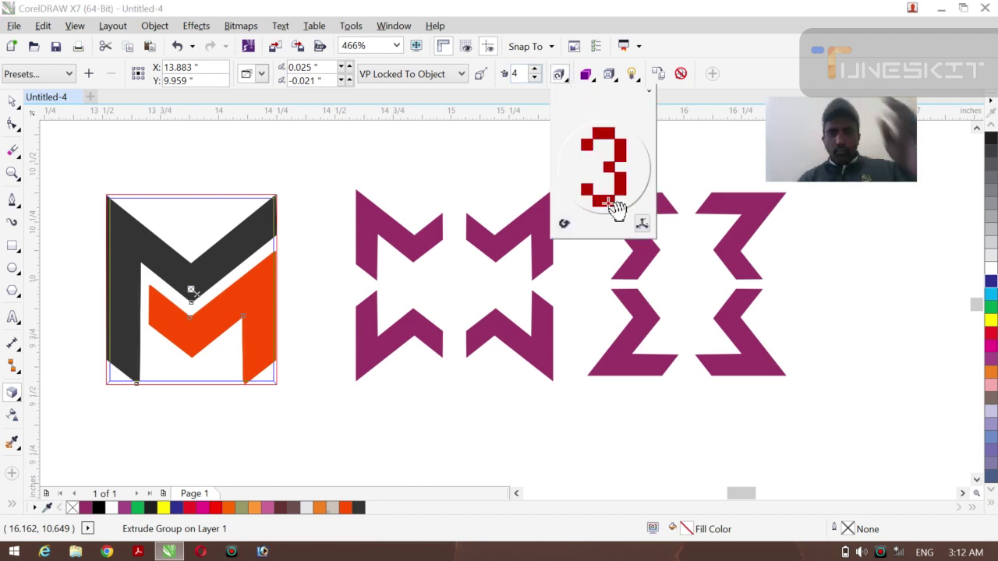
mouse_move(610, 205)
left_mouse_down()
mouse_move(607, 195)
mouse_move(609, 206)
left_mouse_up()
- Apply colour shading to the M's extrusion, running from black to medium green after trying red as the end colour
left_click(591, 80)
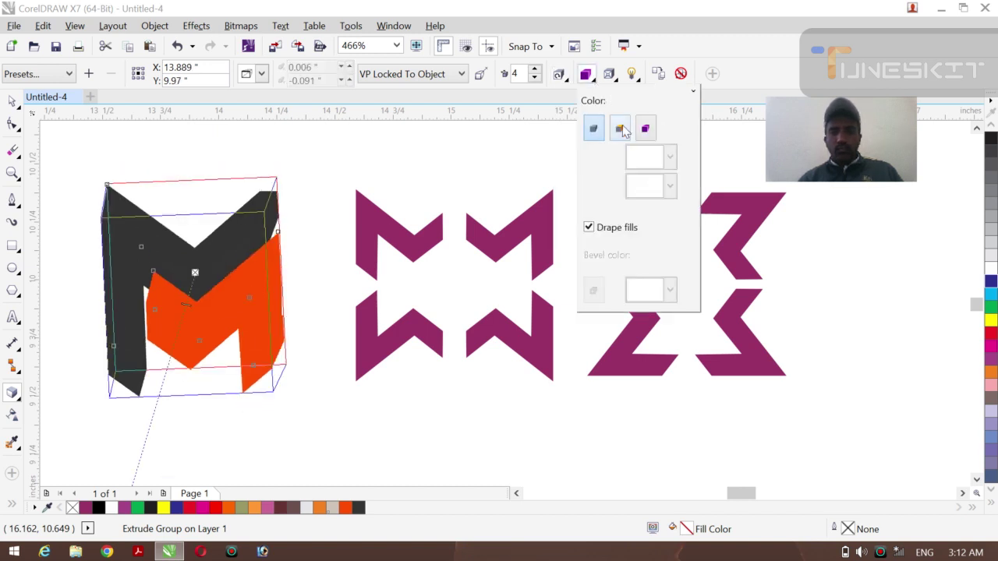
left_click(647, 129)
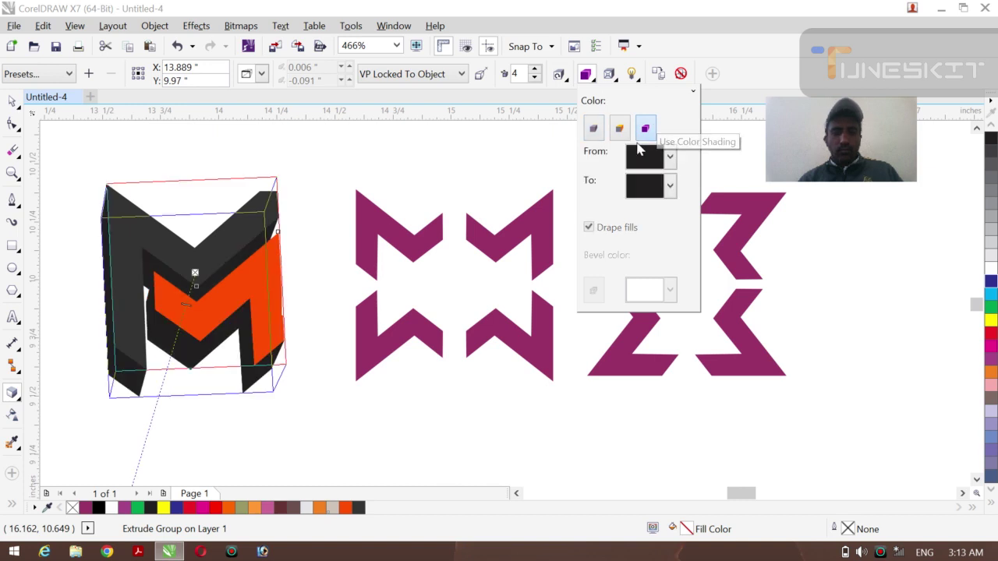
left_click(670, 186)
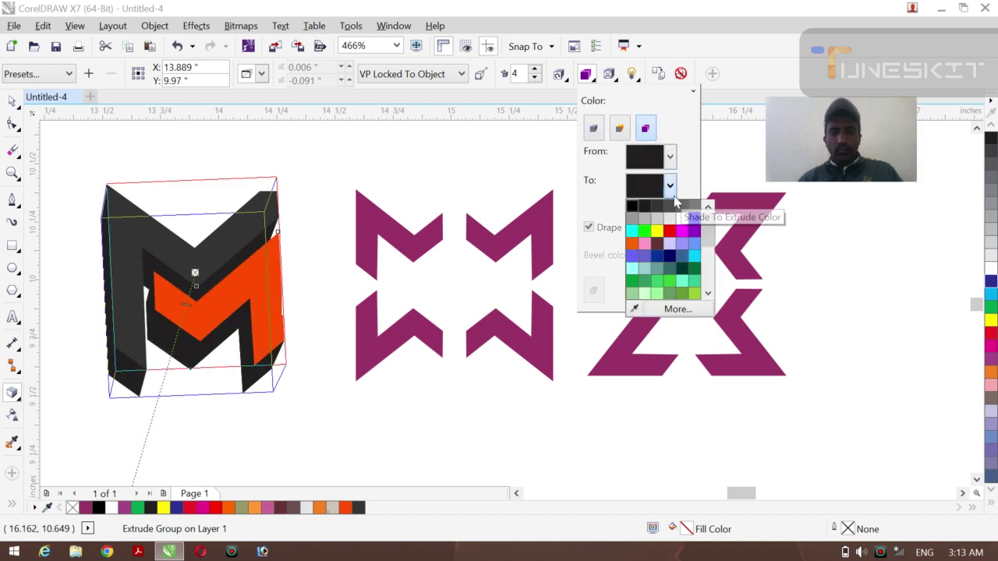
left_click(668, 234)
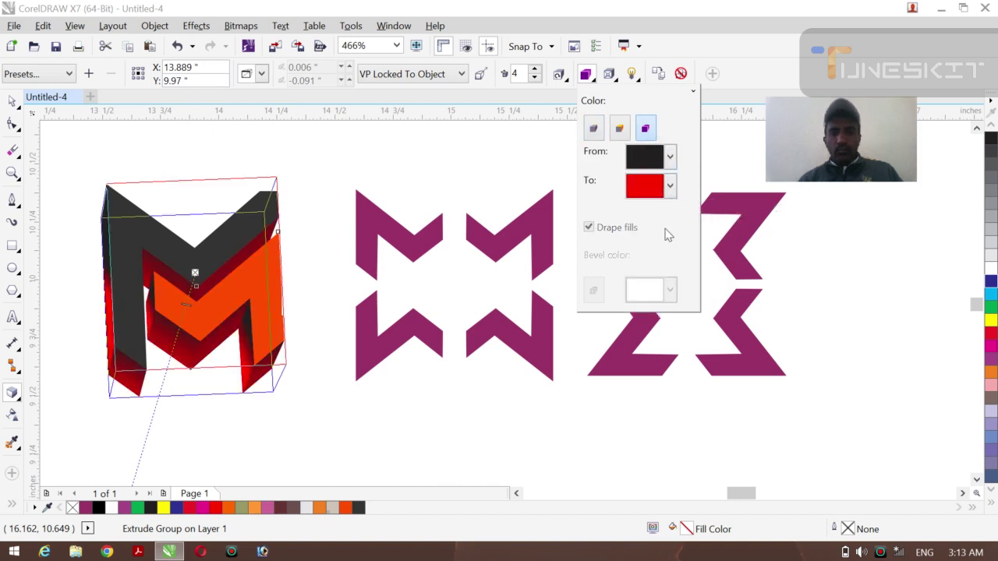
left_click(670, 187)
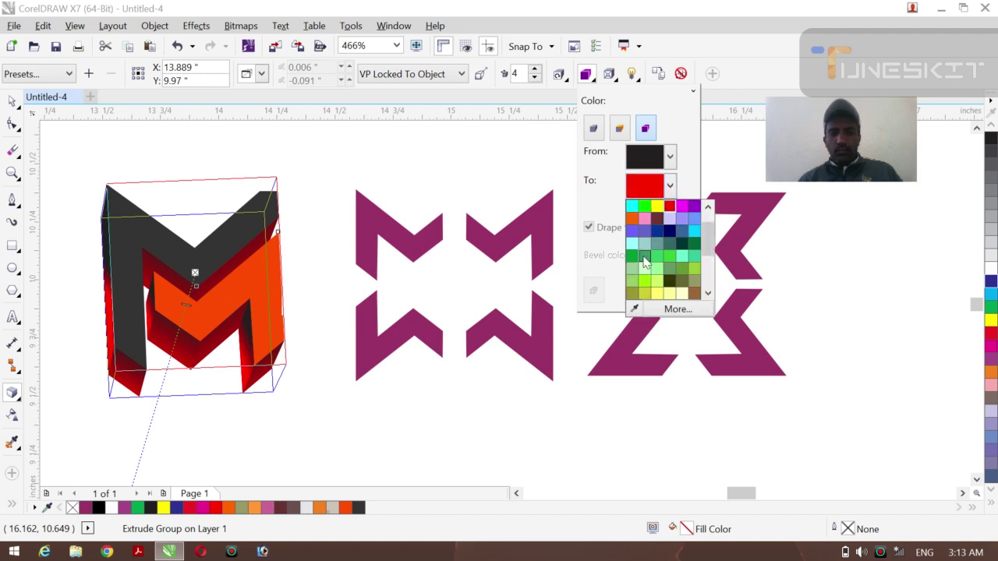
left_click(645, 262)
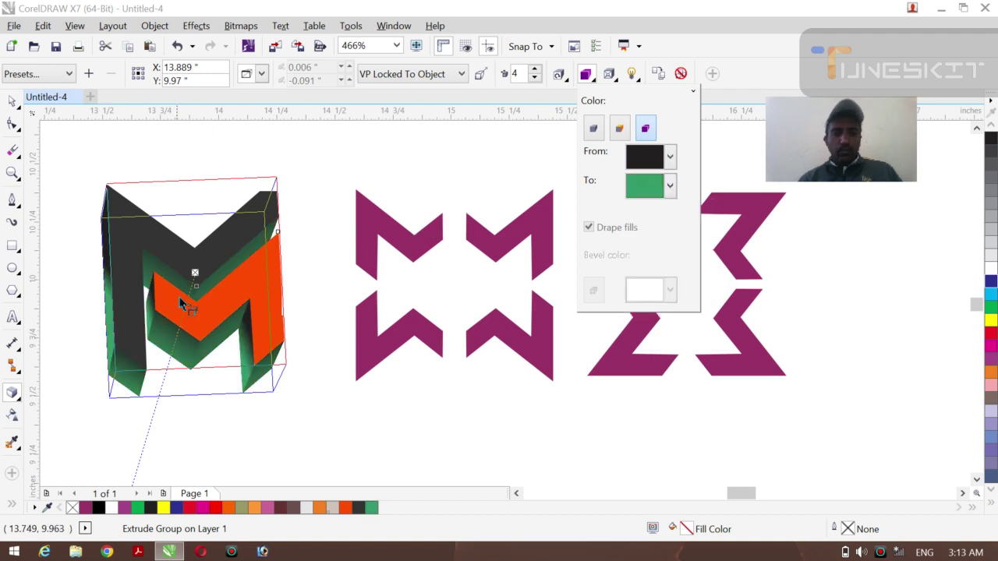
- Reduce the M's extrusion depth to 1, leaving only thin sides behind the letter shapes
mouse_move(185, 304)
left_mouse_down()
mouse_move(192, 283)
mouse_move(195, 313)
left_mouse_up()
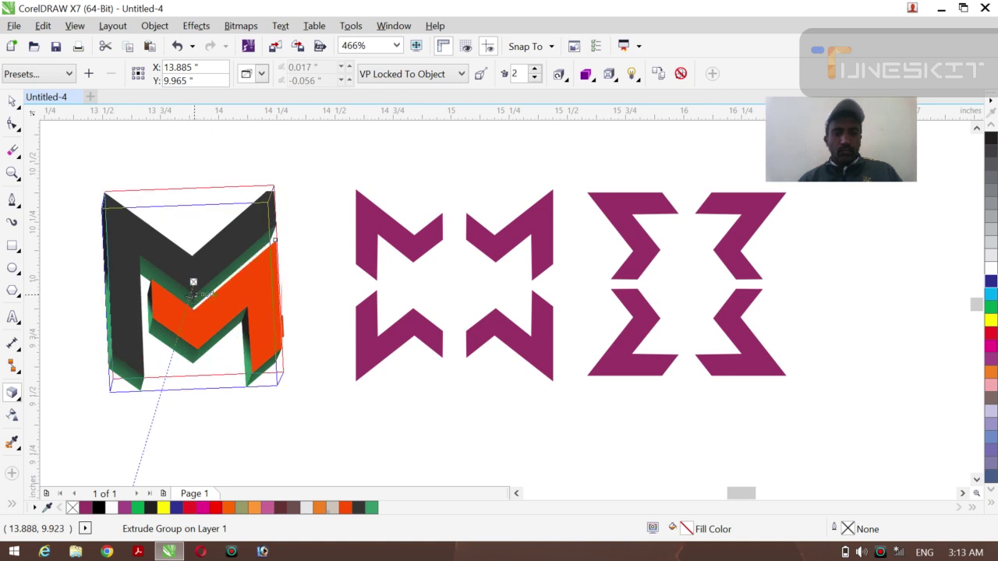
left_click_drag(193, 293, 192, 287)
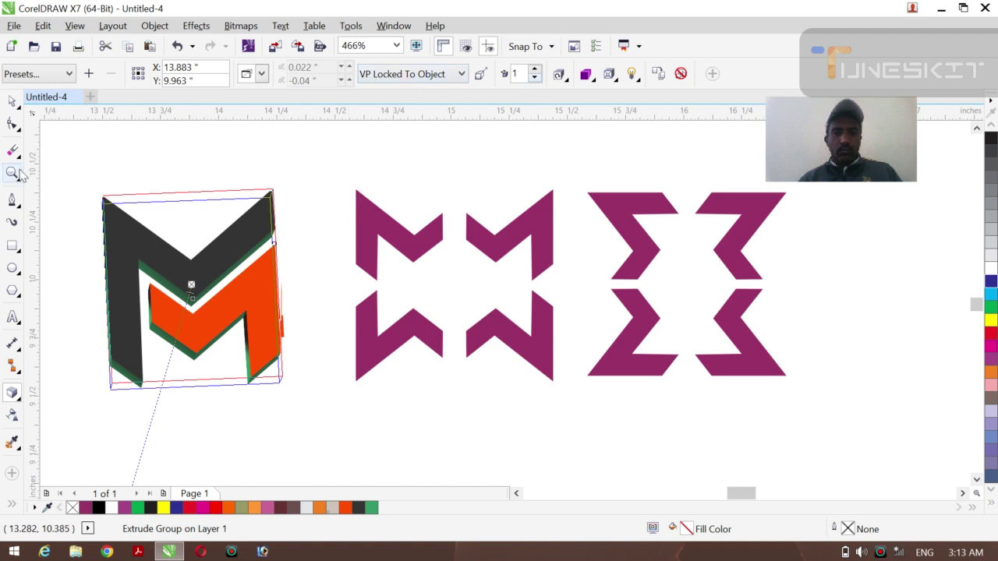
left_click(13, 102)
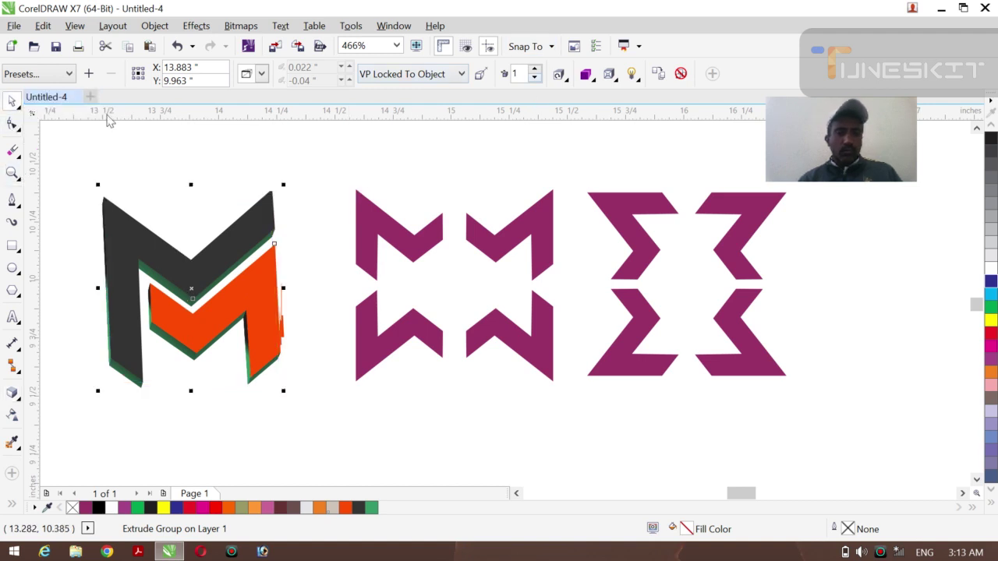
- Add light source 3 at intensity 100 to the M's extrusion and enable its bevel
left_click(632, 74)
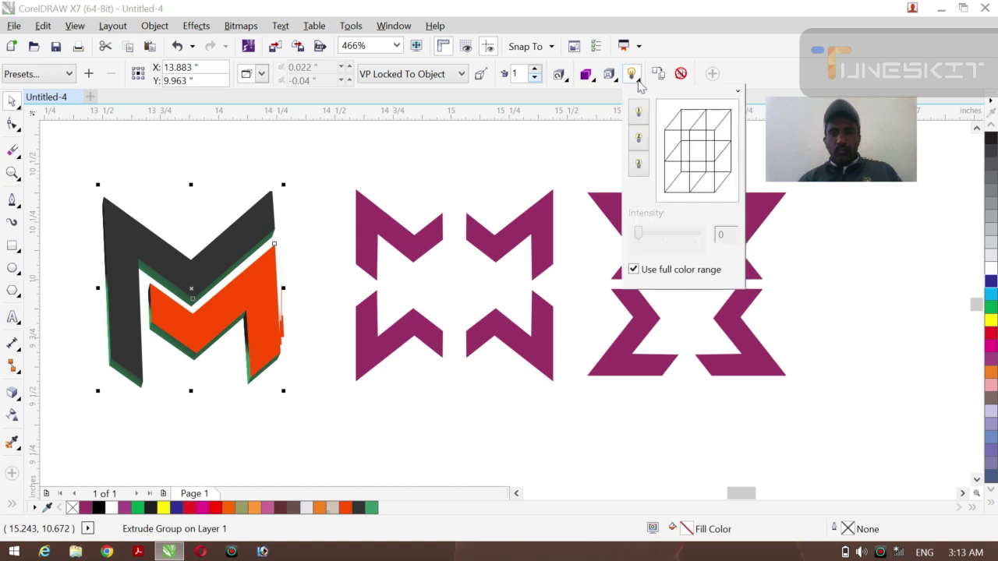
left_click(639, 164)
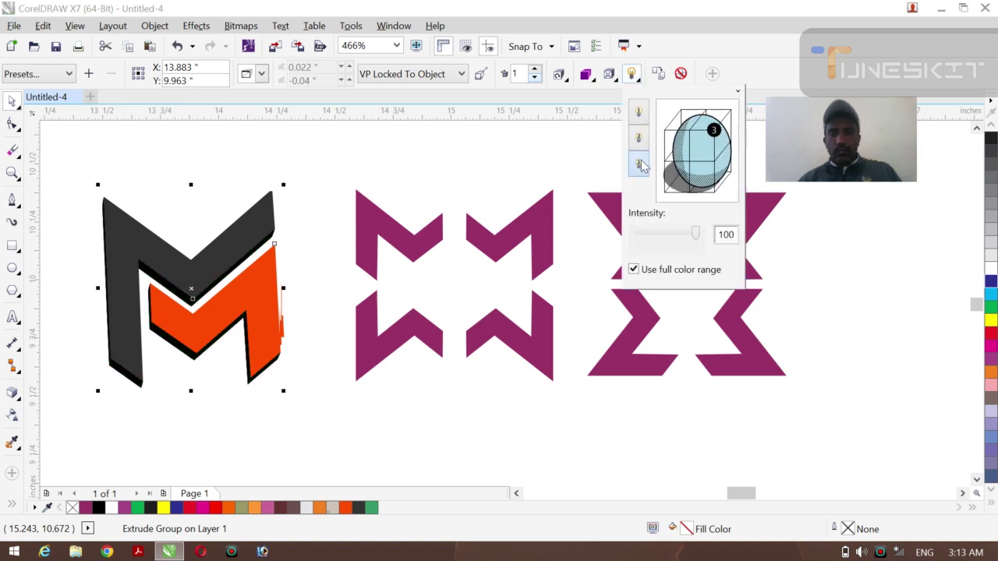
left_click(607, 75)
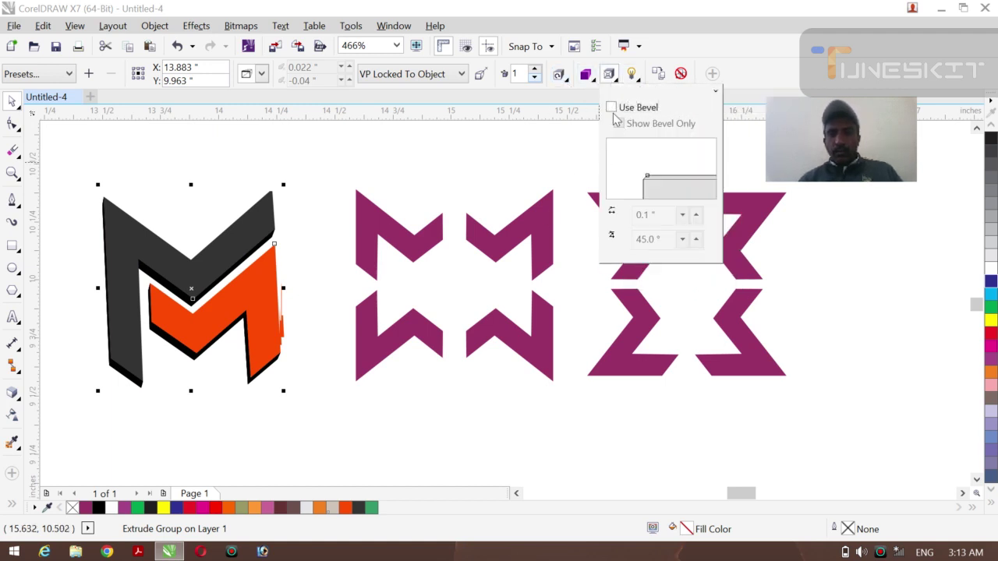
left_click(612, 108)
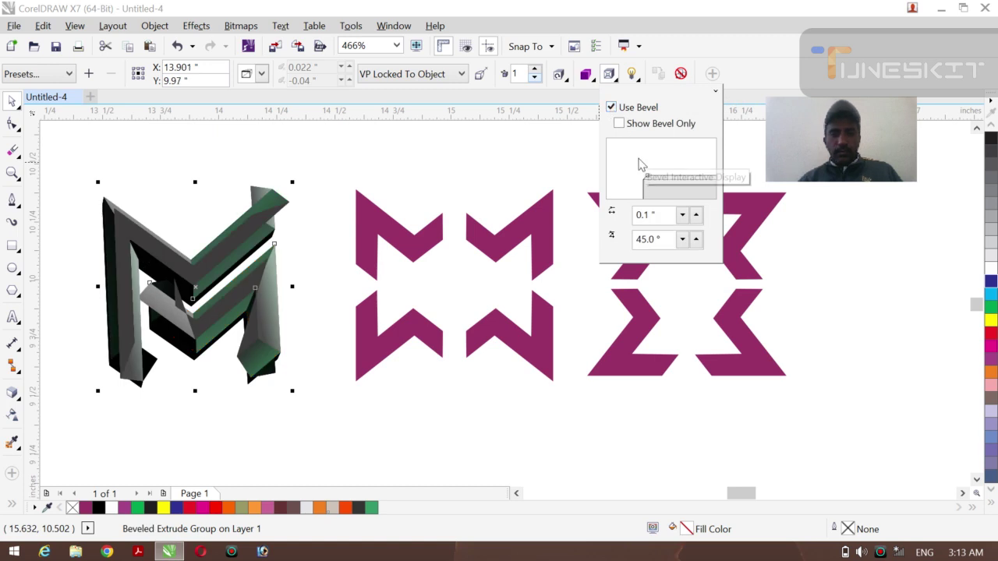
- Lower the bevel angle of the M's extrusion to 17°
left_click(683, 241)
left_click(682, 241)
left_click(682, 241)
left_click(682, 241)
left_click(683, 241)
left_click(683, 241)
left_click(682, 241)
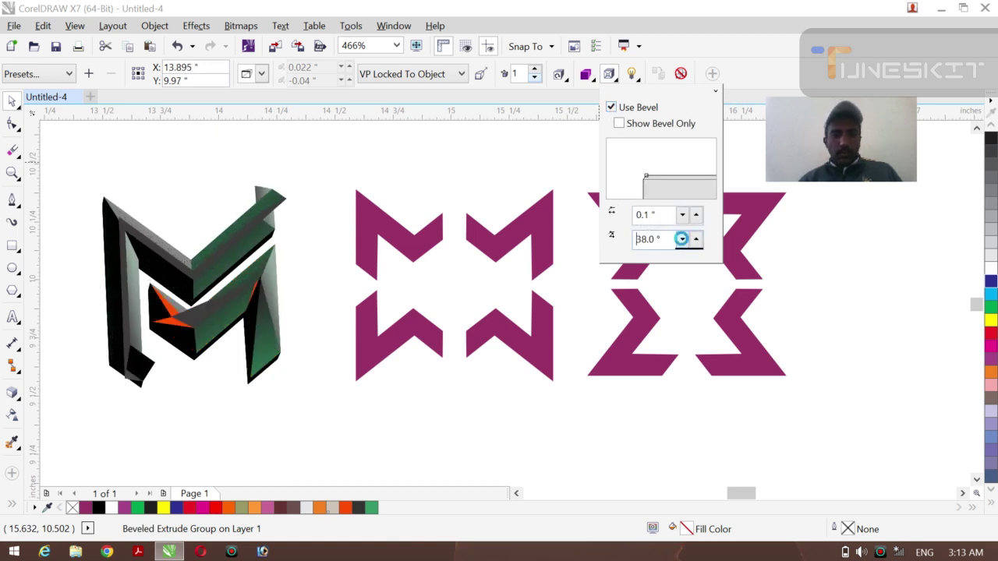
left_click(682, 241)
left_click(683, 241)
left_click(682, 240)
left_click(682, 241)
left_click(683, 241)
left_click(682, 241)
left_click(682, 241)
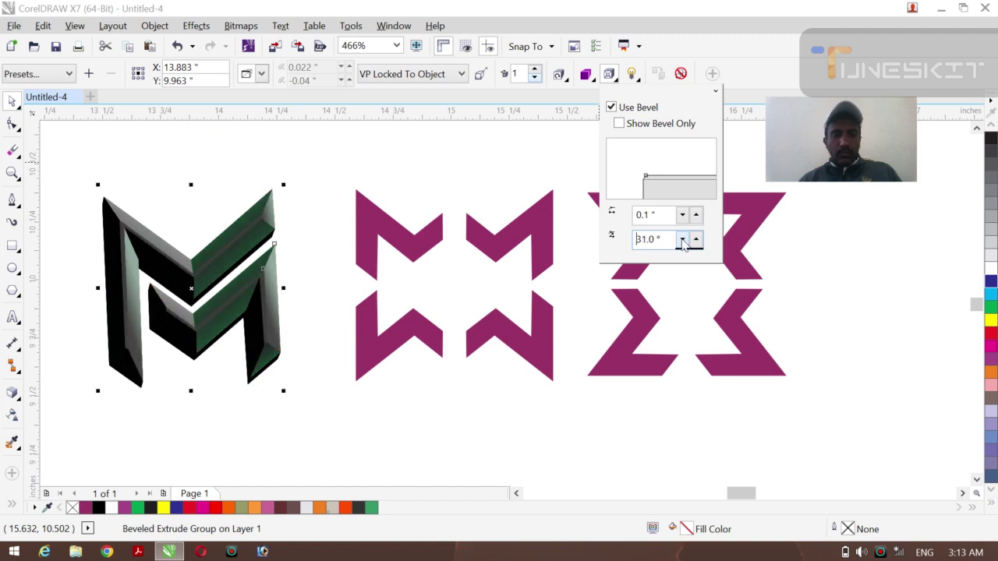
left_click(682, 241)
left_click(682, 241)
left_click(683, 241)
left_click(682, 241)
left_click(683, 241)
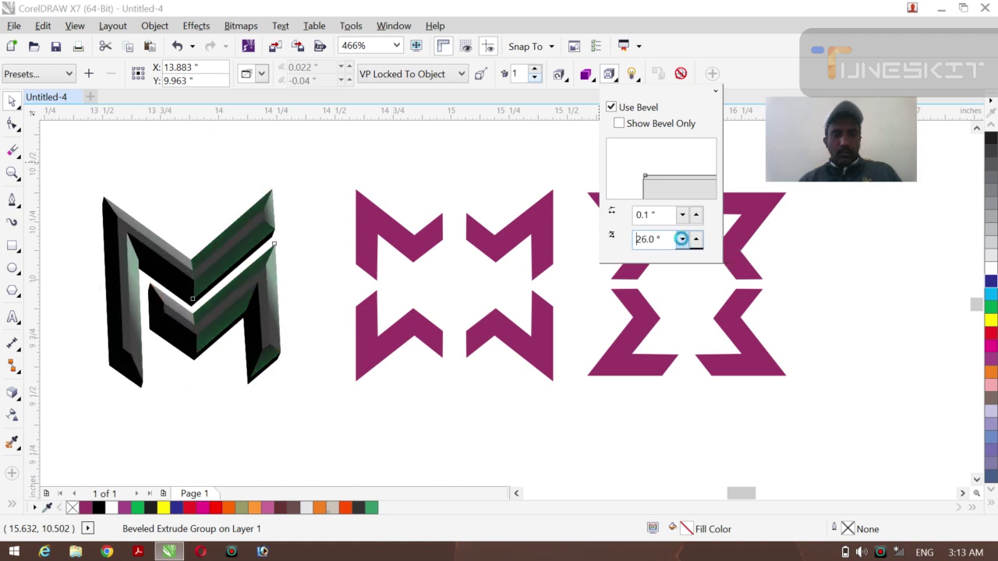
left_click(683, 241)
left_click(683, 241)
left_click(683, 241)
left_click(683, 241)
left_click(682, 241)
left_click(683, 241)
left_click(682, 241)
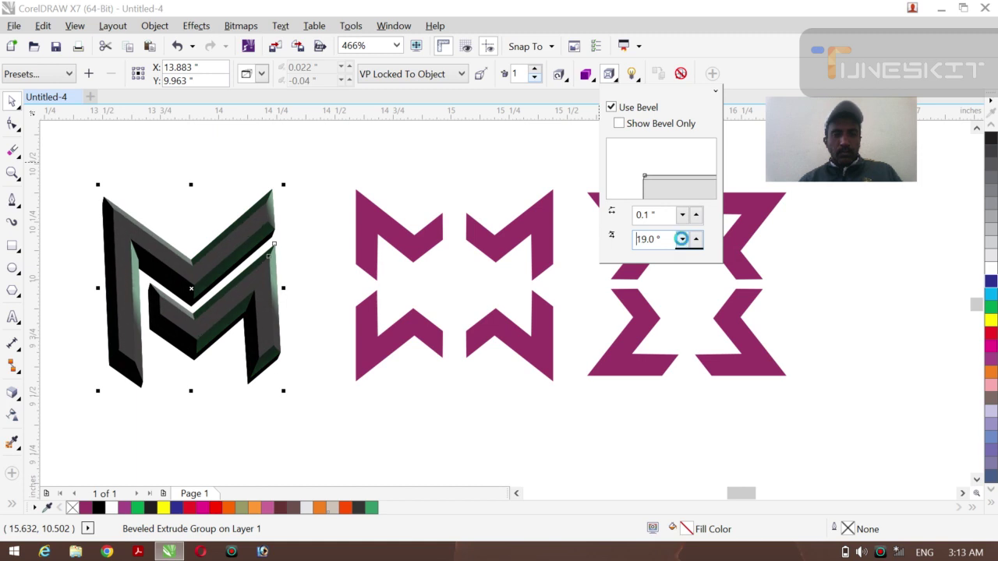
left_click(682, 240)
left_click(682, 239)
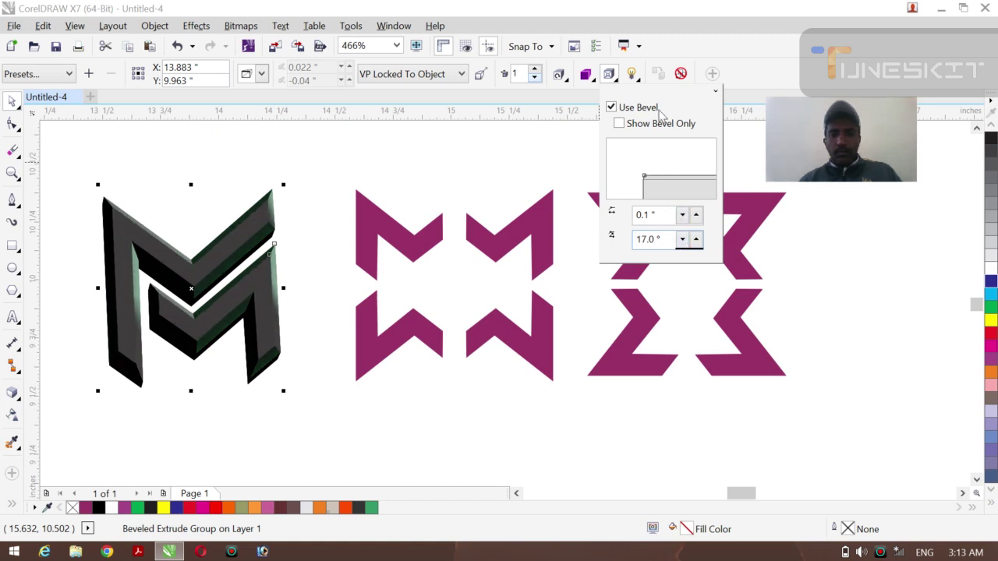
- Set the bevel depth of the M's extrusion to 0.13 in
left_click(696, 215)
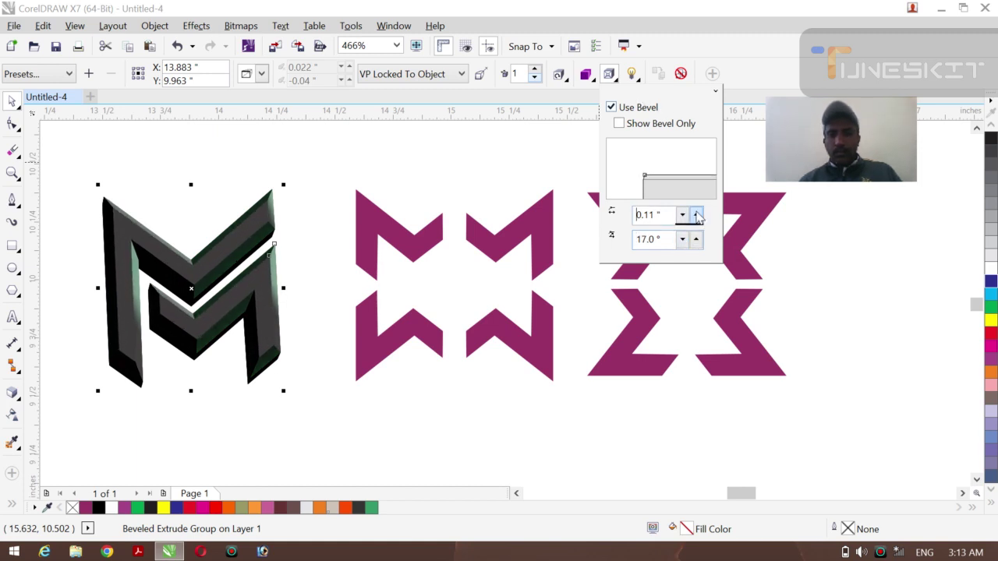
left_click(697, 215)
left_click(697, 215)
left_click(696, 215)
left_click(697, 215)
left_click(696, 216)
left_click(697, 215)
left_click(696, 215)
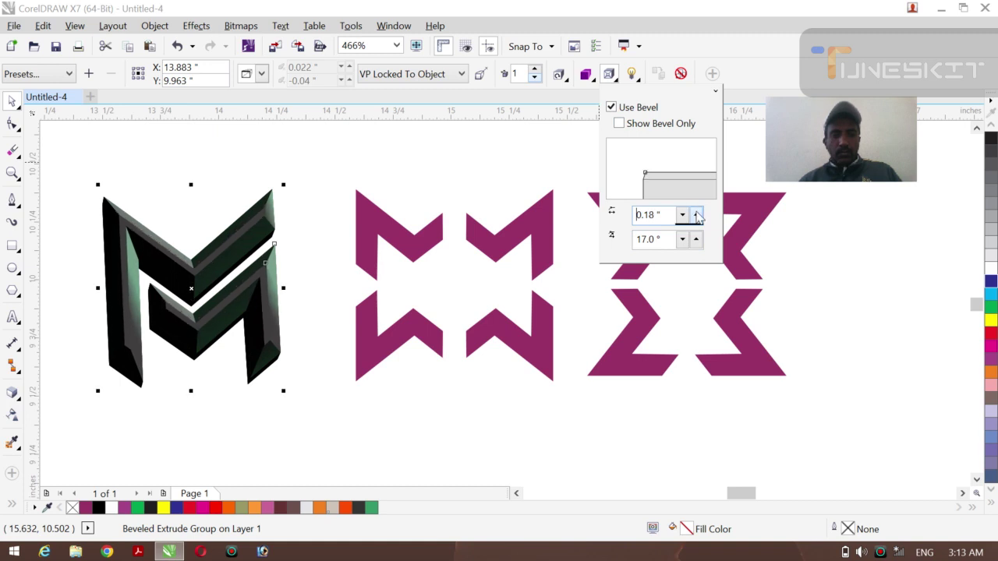
left_click(682, 215)
left_click(683, 214)
left_click(683, 214)
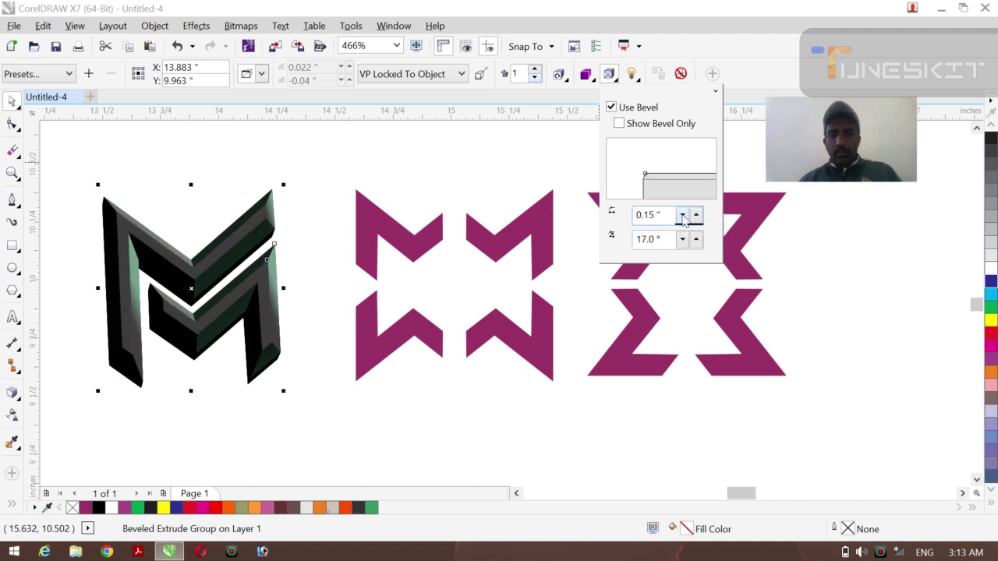
left_click(683, 215)
left_click(682, 215)
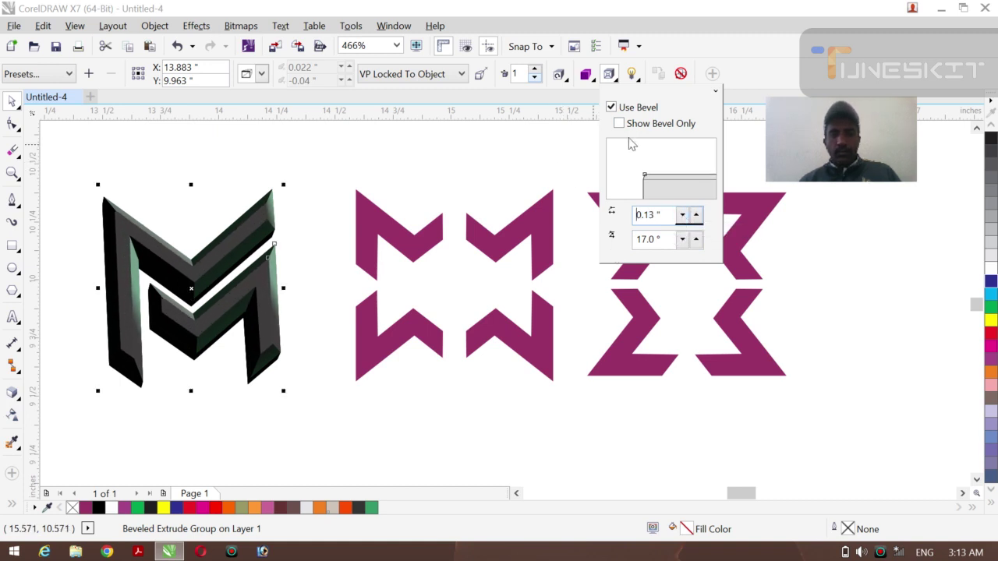
- Change the end colour of the M's extrusion shading to bright pink after trying lime green
left_click(586, 73)
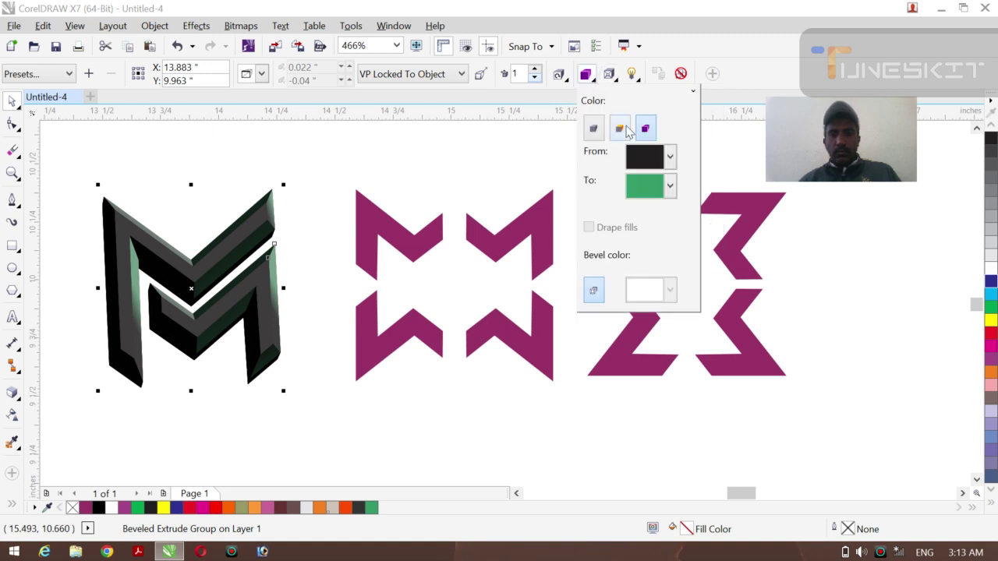
left_click(669, 185)
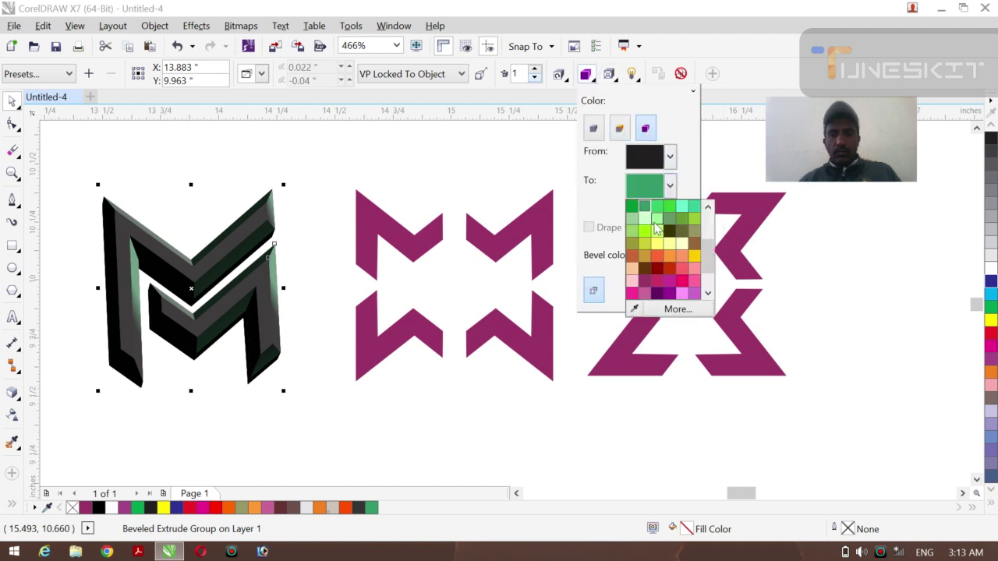
left_click(656, 232)
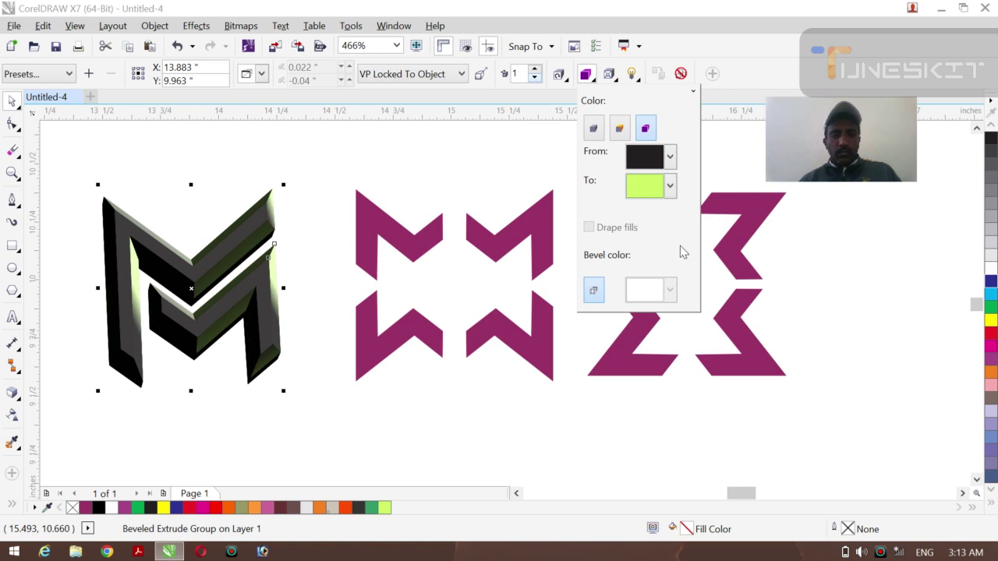
left_click(670, 188)
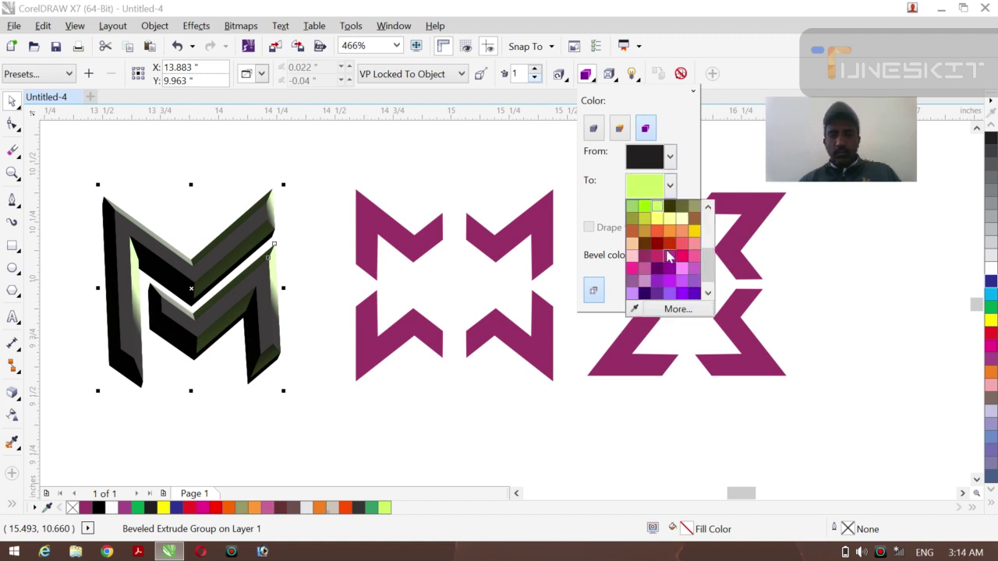
left_click(632, 269)
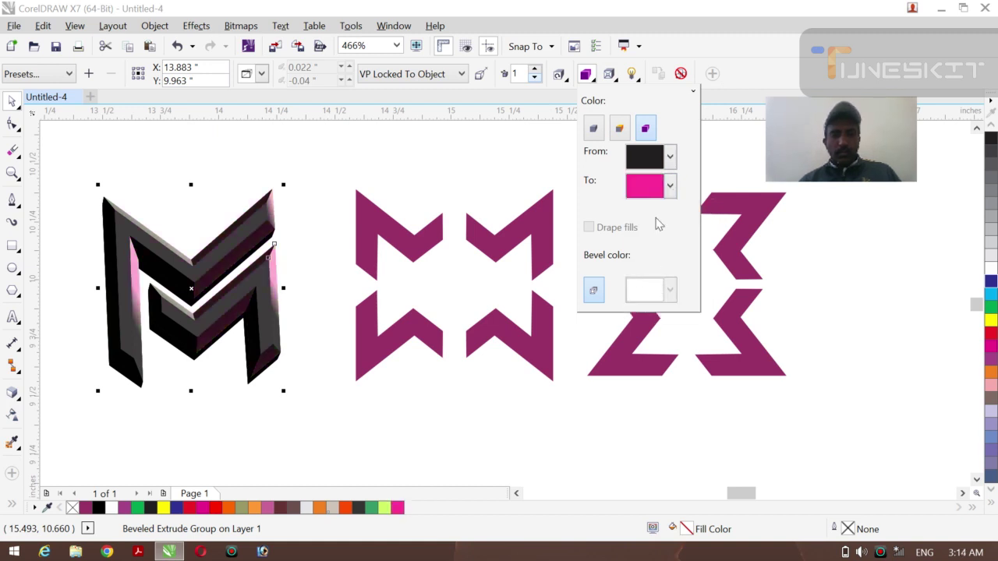
- Try light grey, navy blue and mint green as the start colour of the M's extrusion shading
left_click(670, 156)
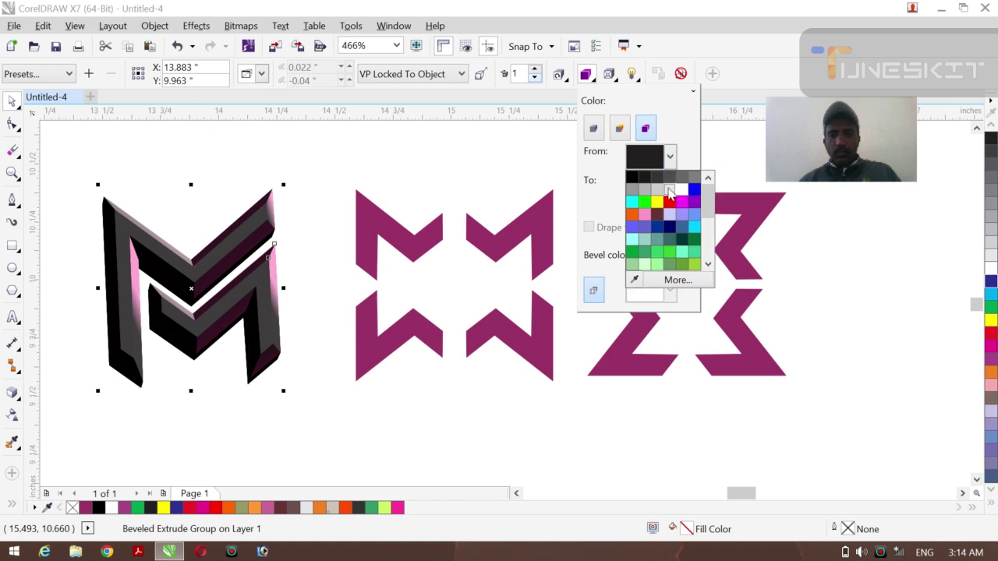
left_click(669, 192)
left_click(670, 156)
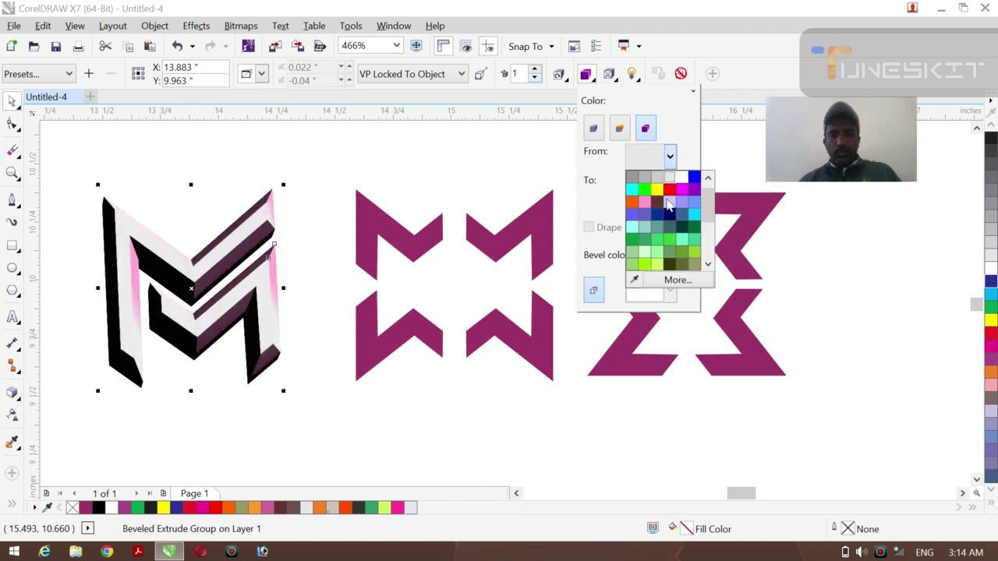
left_click(669, 213)
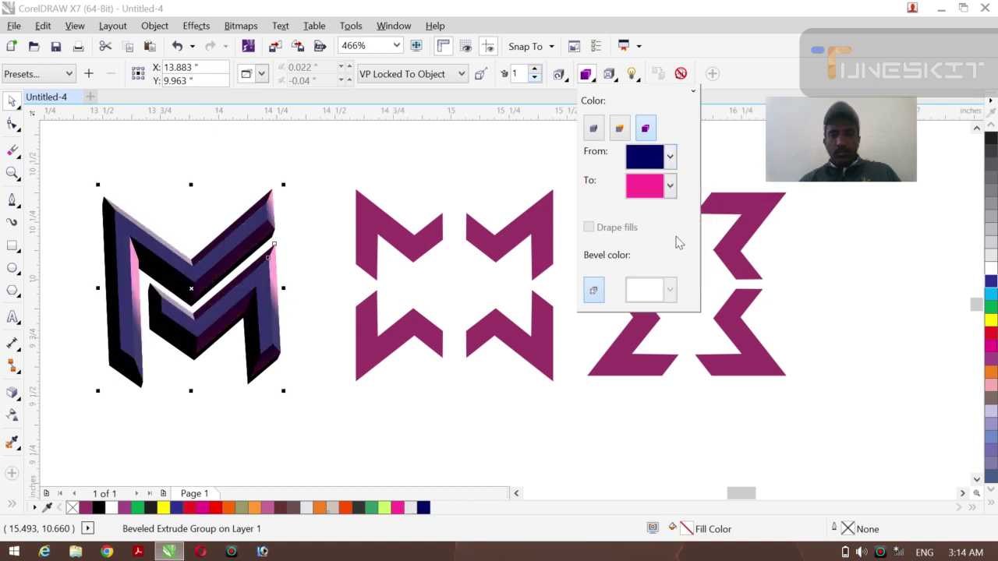
left_click(669, 156)
left_click(682, 202)
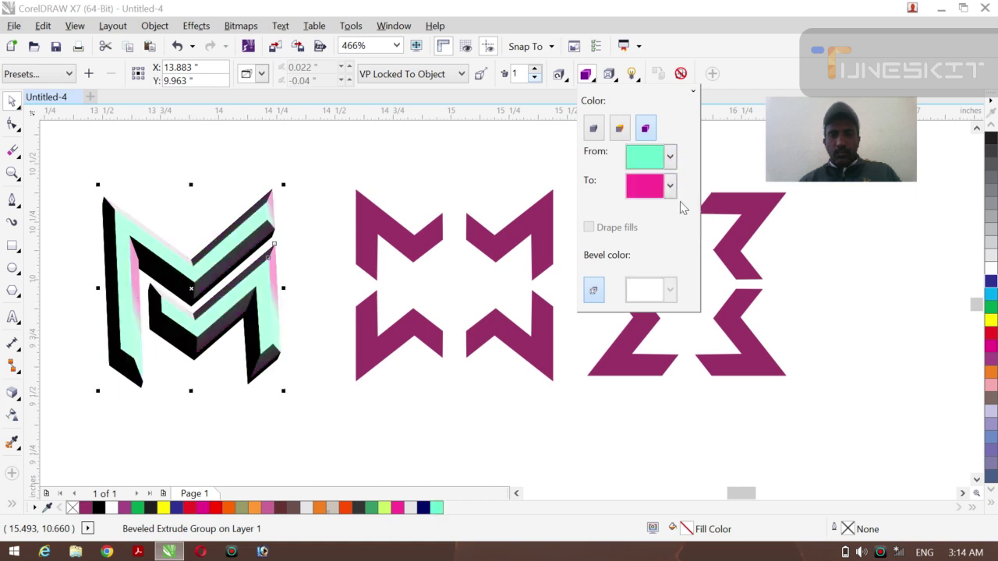
- Set the start colour of the M's extrusion shading to crimson pink and deselect the logo
left_click(670, 157)
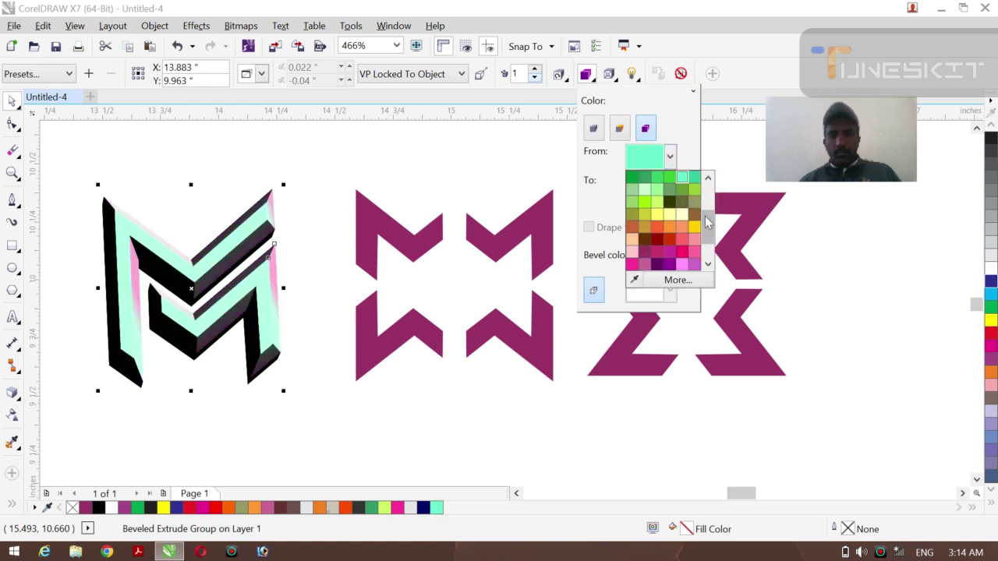
scroll(683, 243, "down", 2)
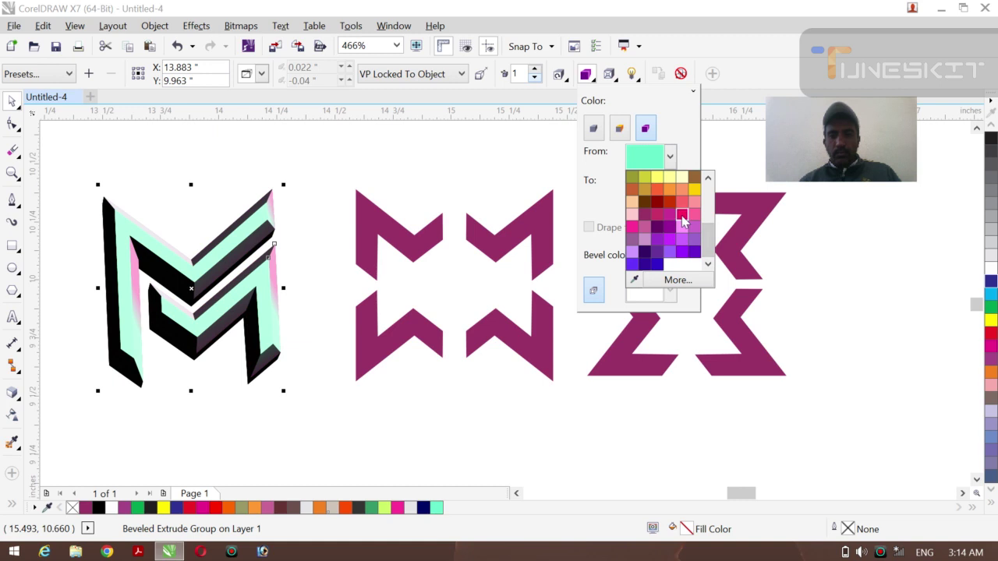
left_click(682, 215)
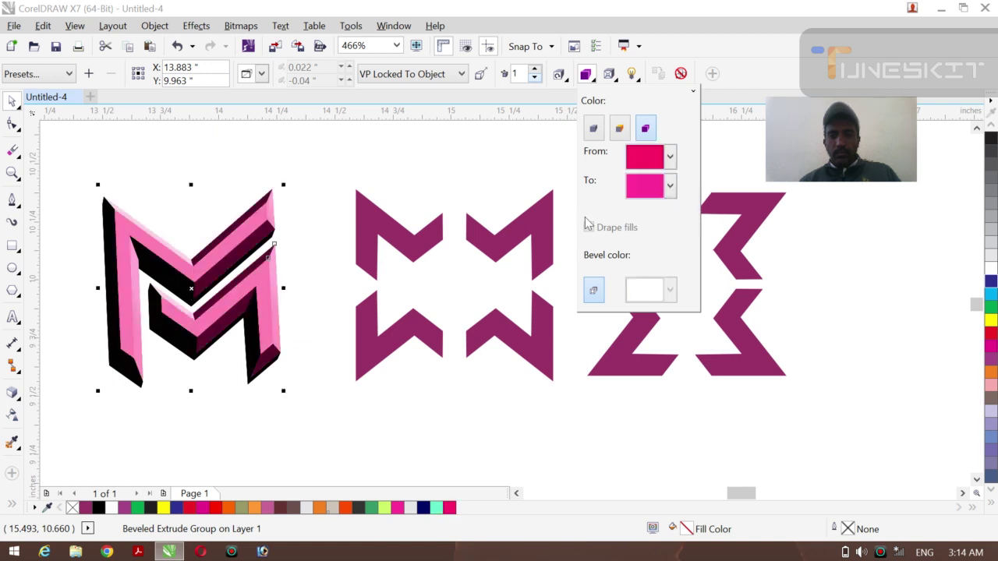
left_click(17, 109)
left_click(45, 98)
left_click(91, 125)
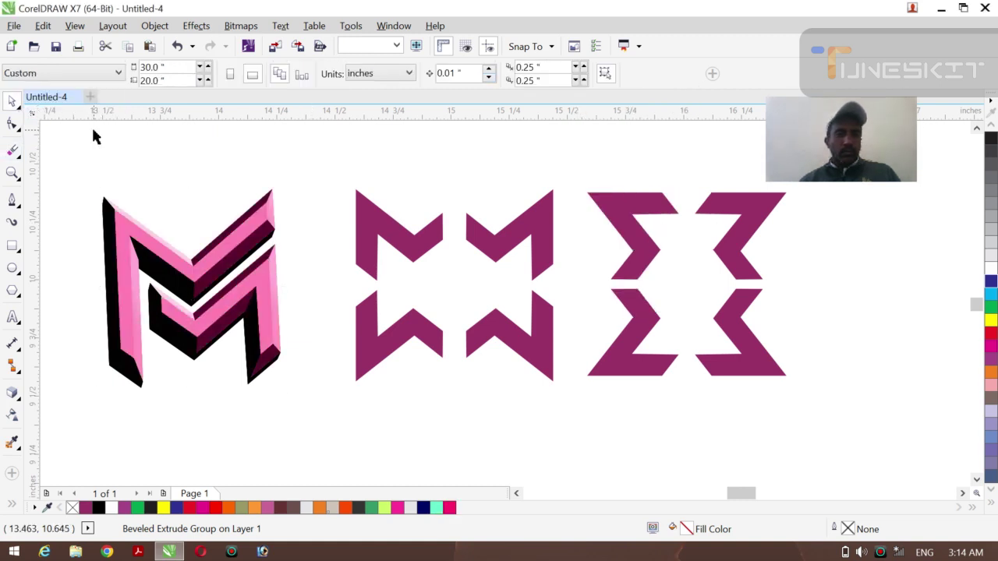
- Set the start colour of the M's extrusion shading to dark brown and deselect the logo
left_click(237, 304)
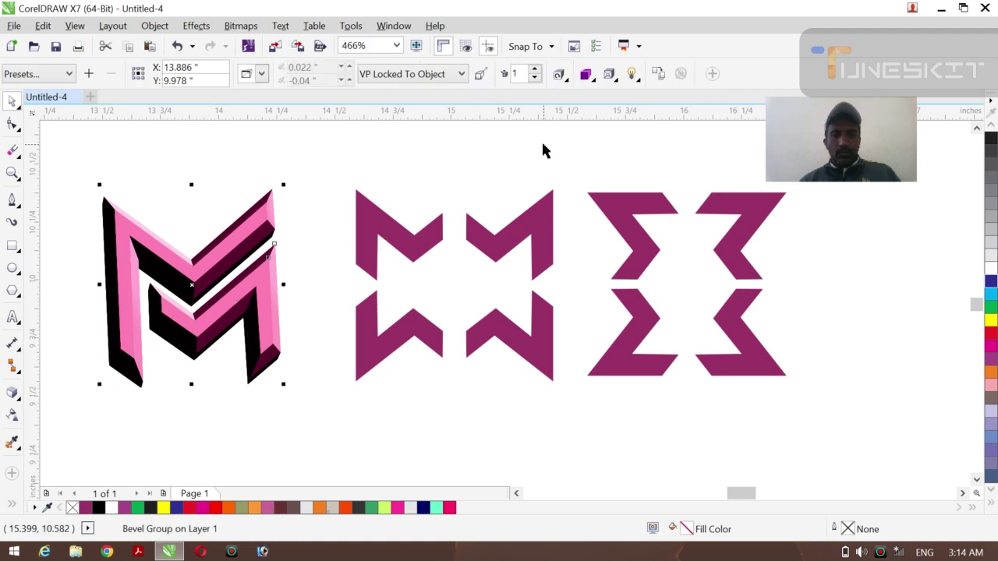
left_click(587, 75)
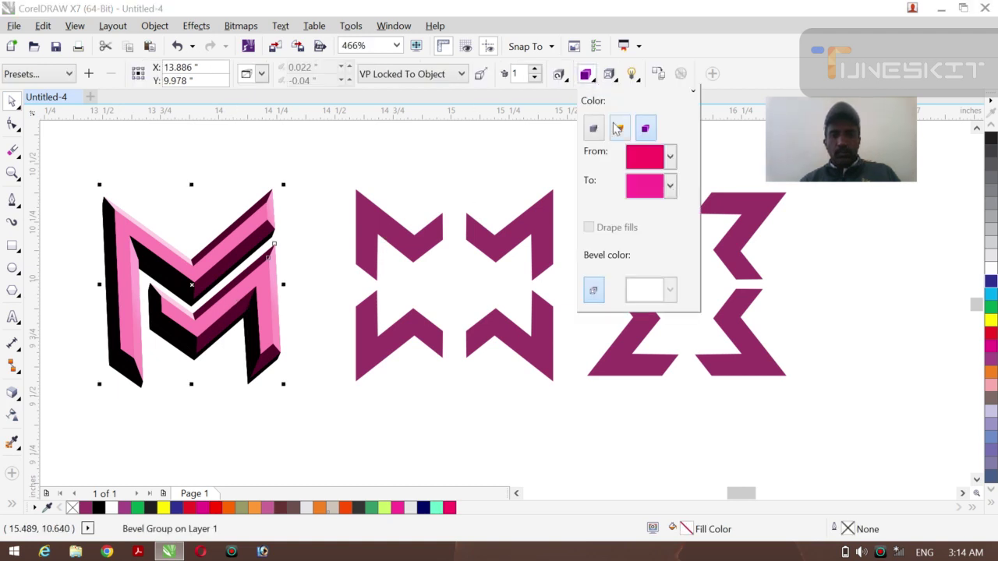
left_click(670, 157)
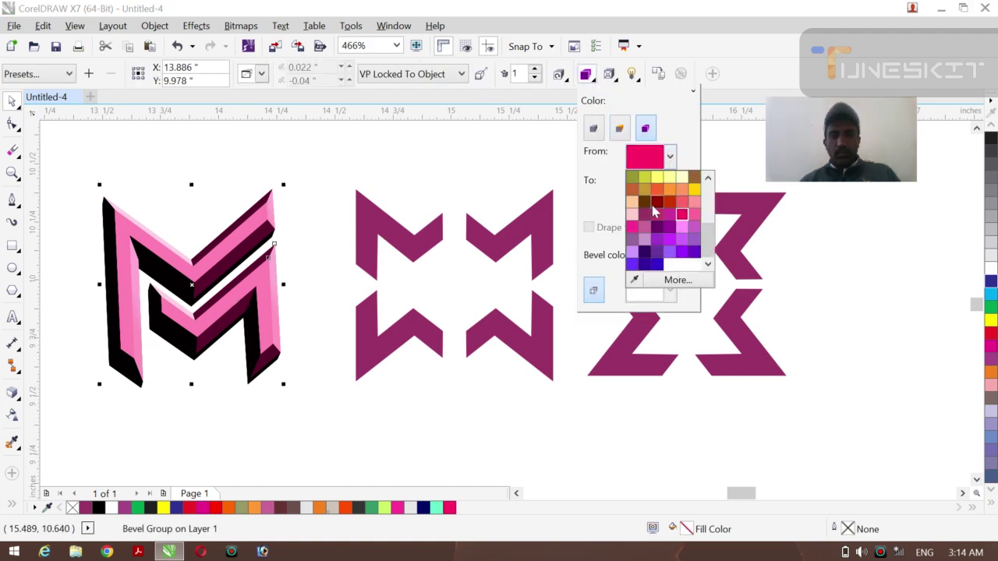
left_click(645, 203)
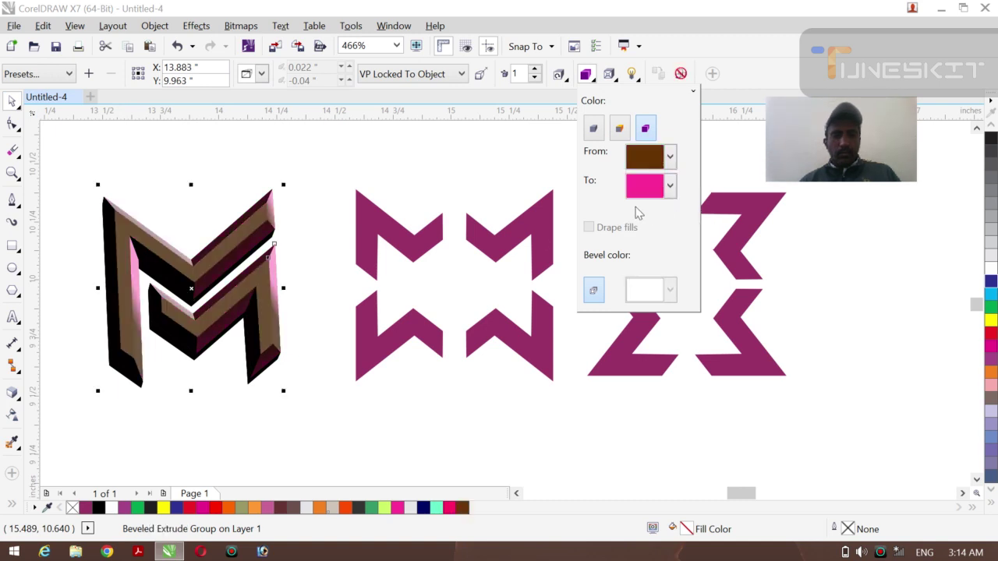
left_click(335, 201)
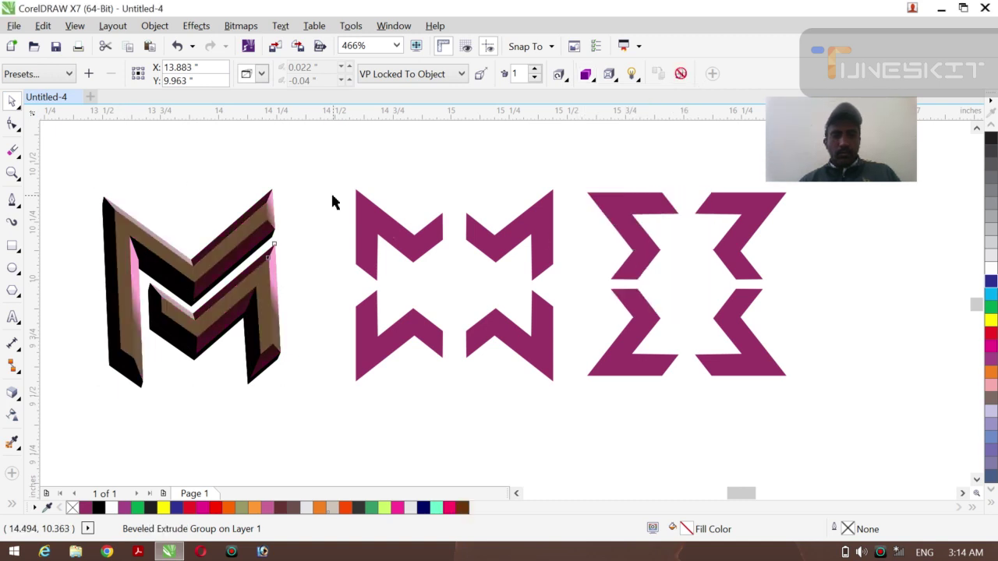
- Break the M's bevel group apart and select the separated group of bevel pieces
left_click(220, 316)
right_click(221, 314)
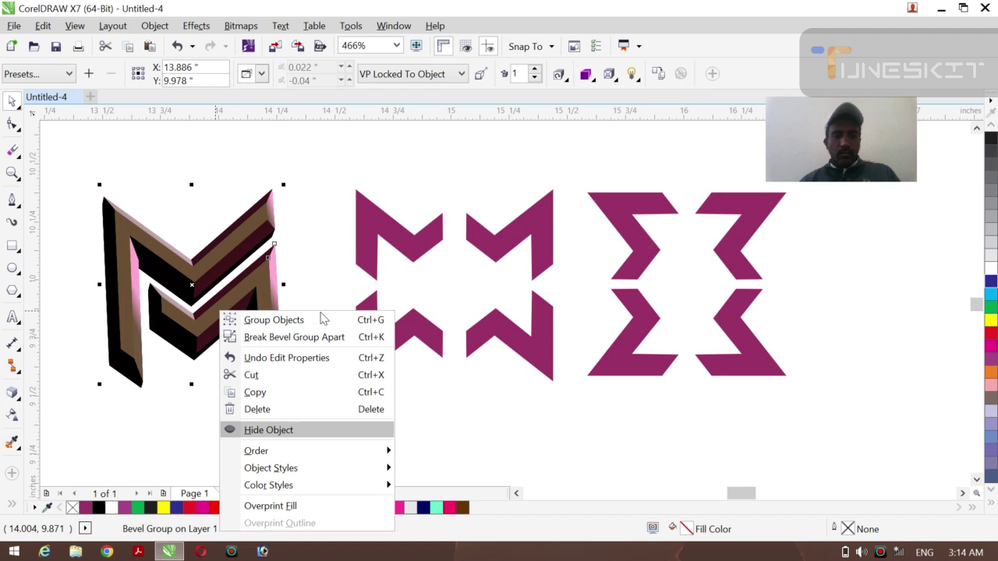
left_click(309, 337)
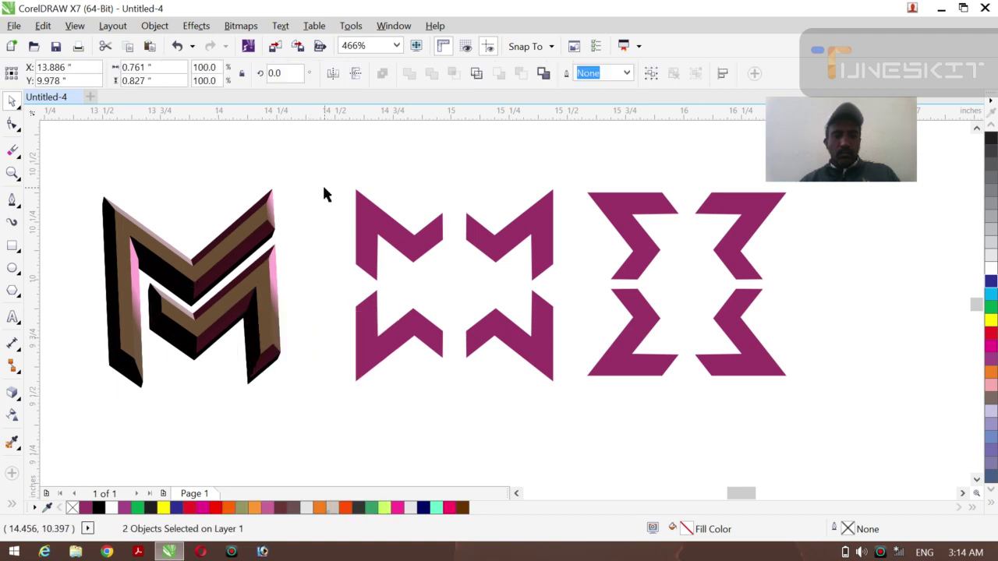
left_click(323, 194)
left_click(200, 322)
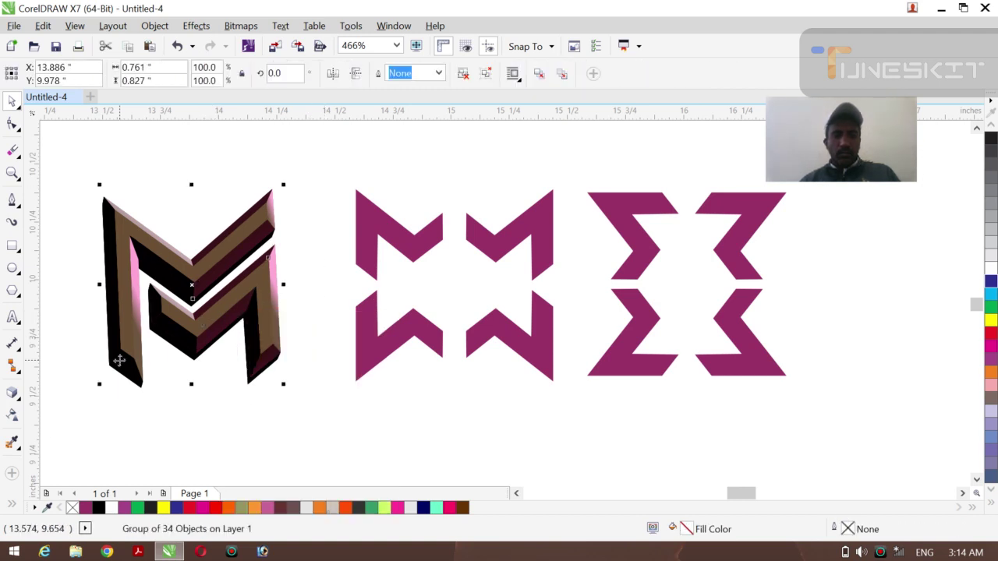
- Try a red fill on the M's separated bevel group, undo it and deselect the group
left_click(11, 394)
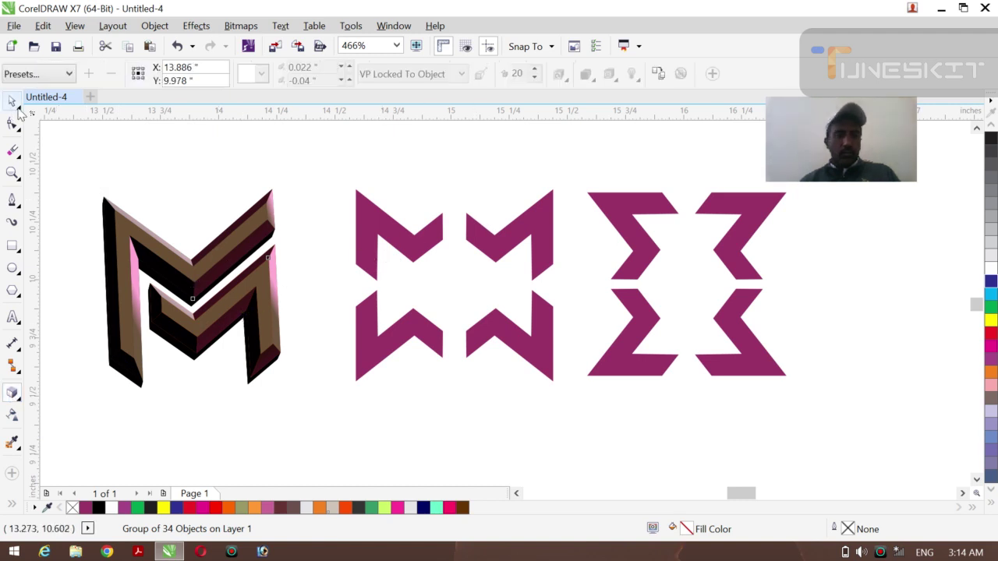
left_click(992, 334)
key("ctrl+z")
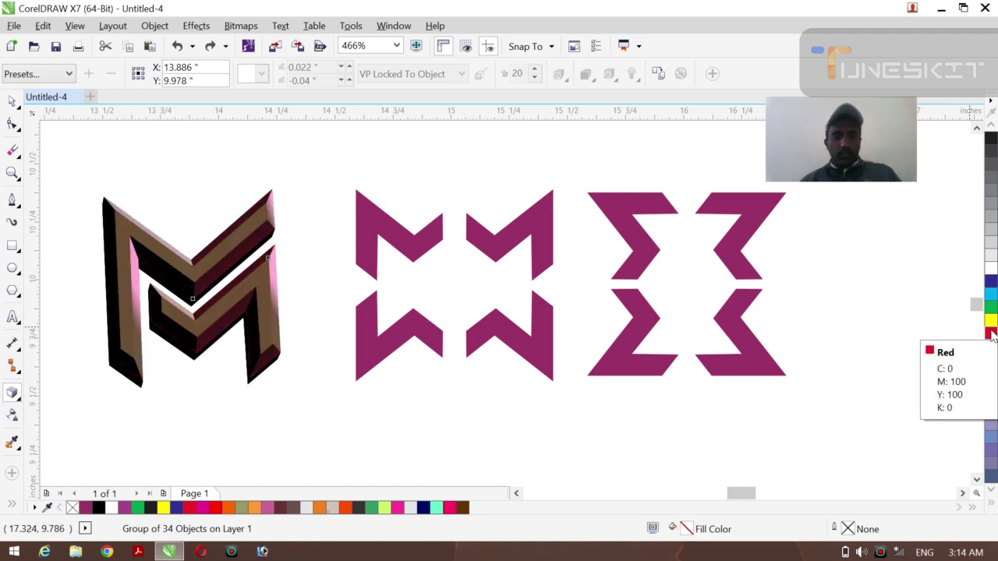
left_click(18, 113)
left_click(51, 97)
left_click(211, 223)
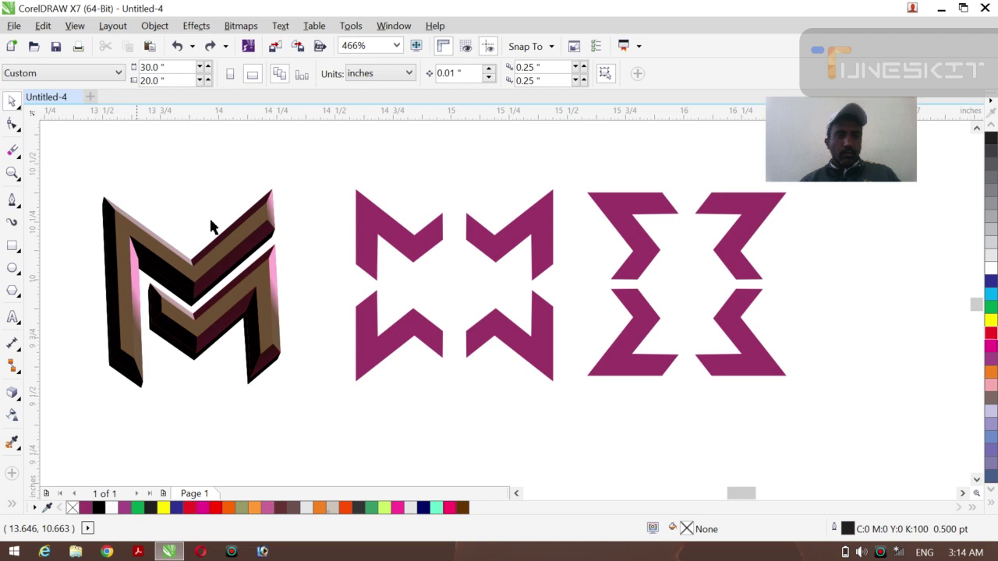
- Ungroup the M's separated bevel group into individual pieces and clear the selection
left_click(223, 320)
right_click(225, 316)
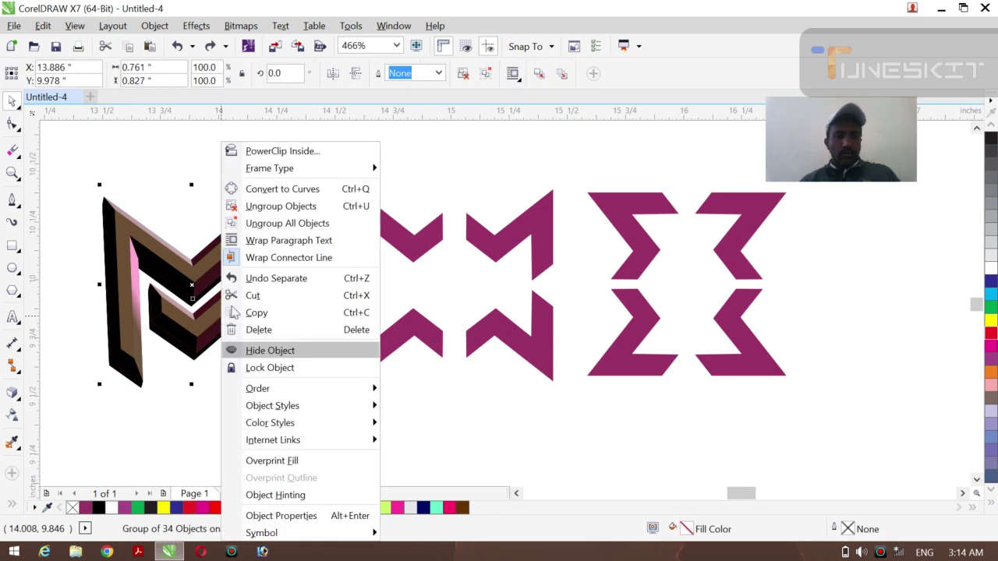
left_click(339, 207)
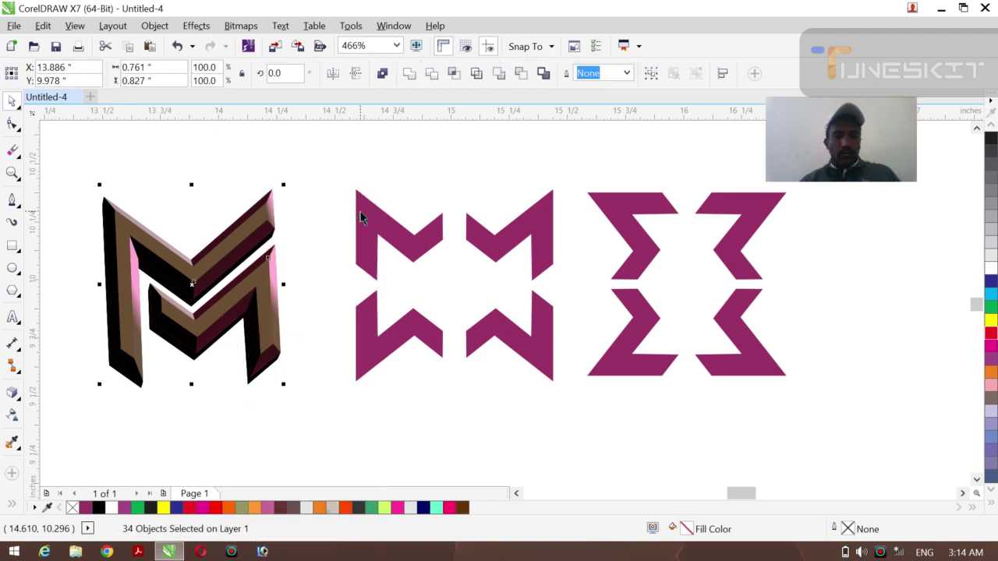
left_click(361, 216)
- Fill the front face of the M's small inner shape with yellow after trying purple and black
left_click(240, 298)
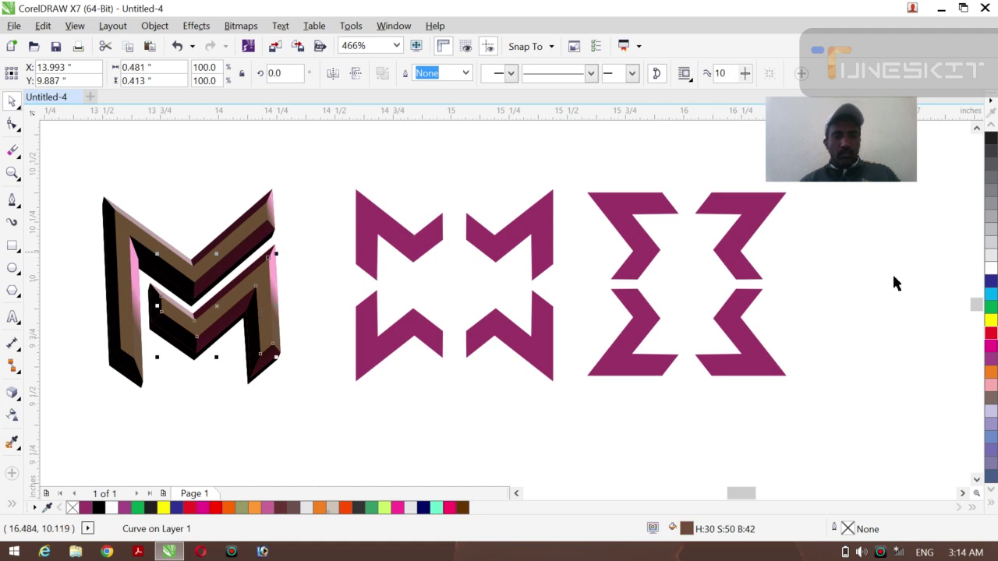
left_click(991, 358)
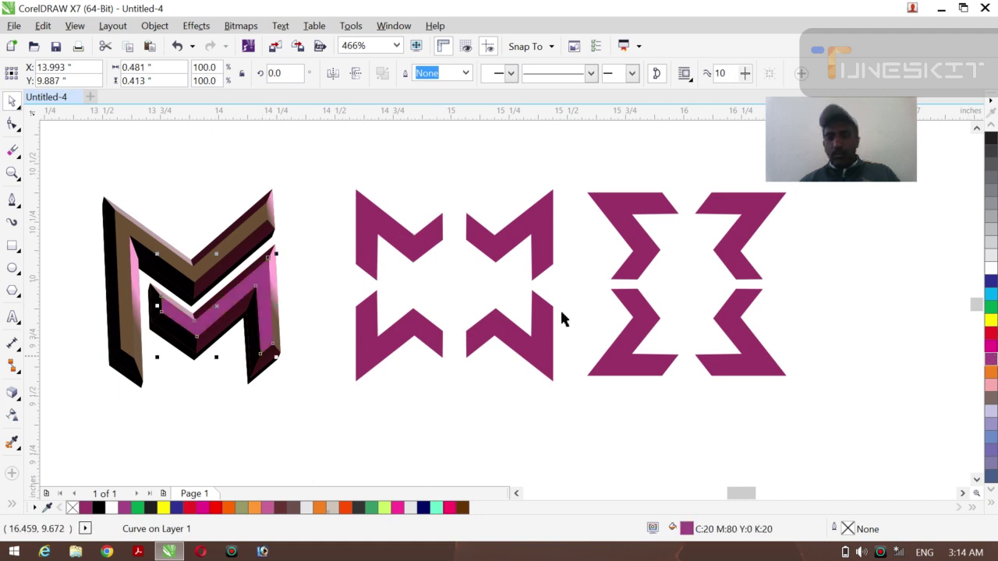
left_click(991, 138)
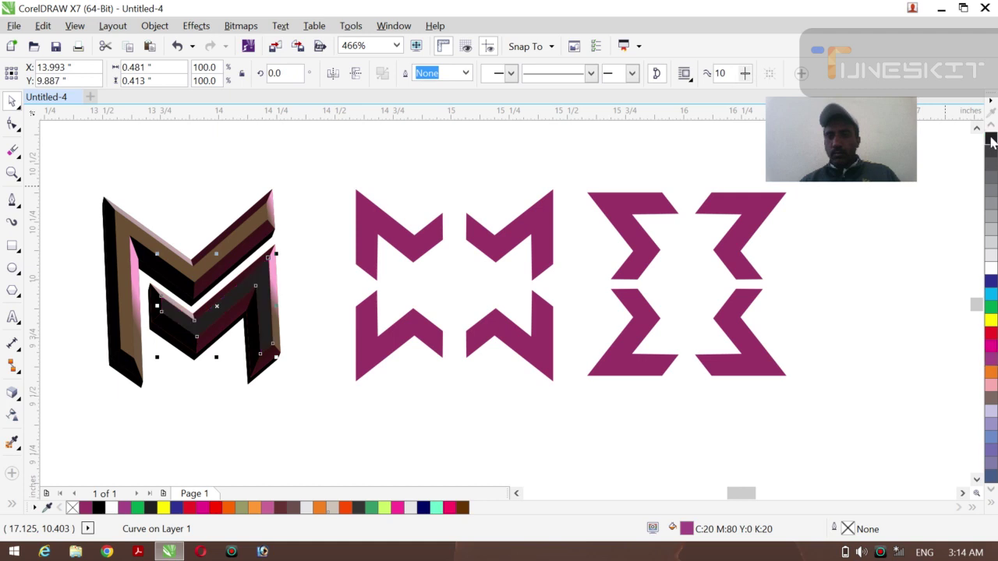
left_click(992, 320)
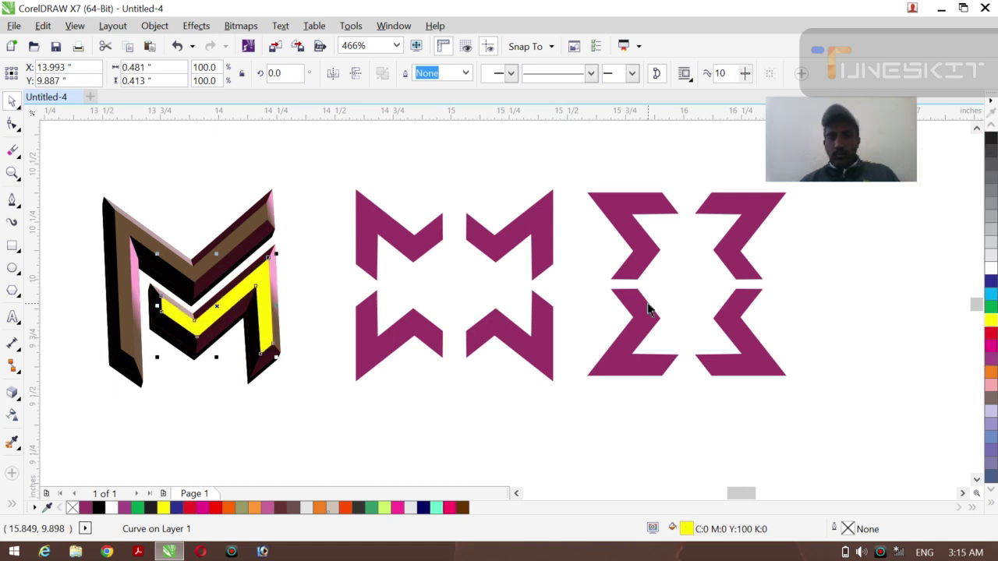
- Fill the front face of the M's large outer shape with magenta and deselect it
left_click(192, 274)
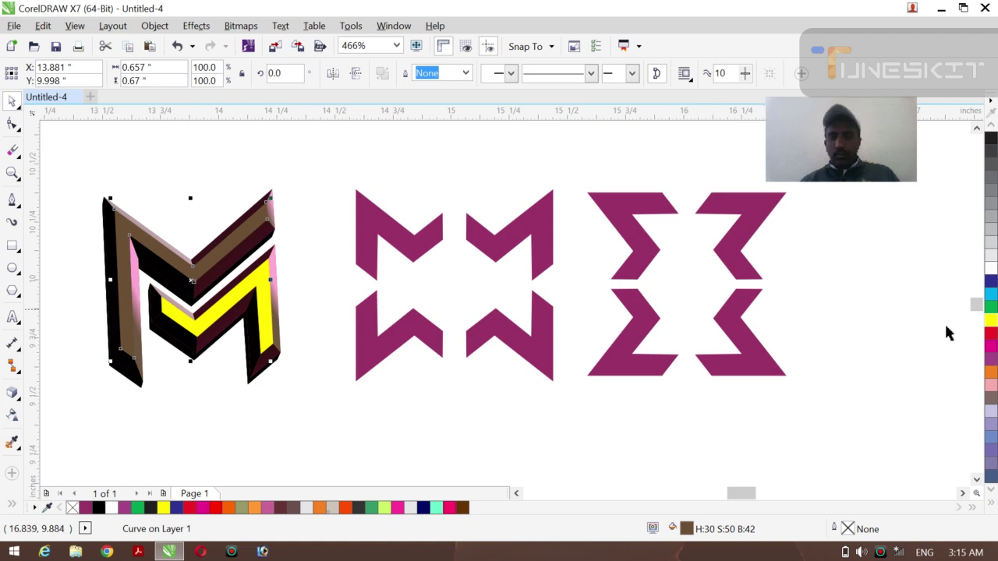
left_click(992, 348)
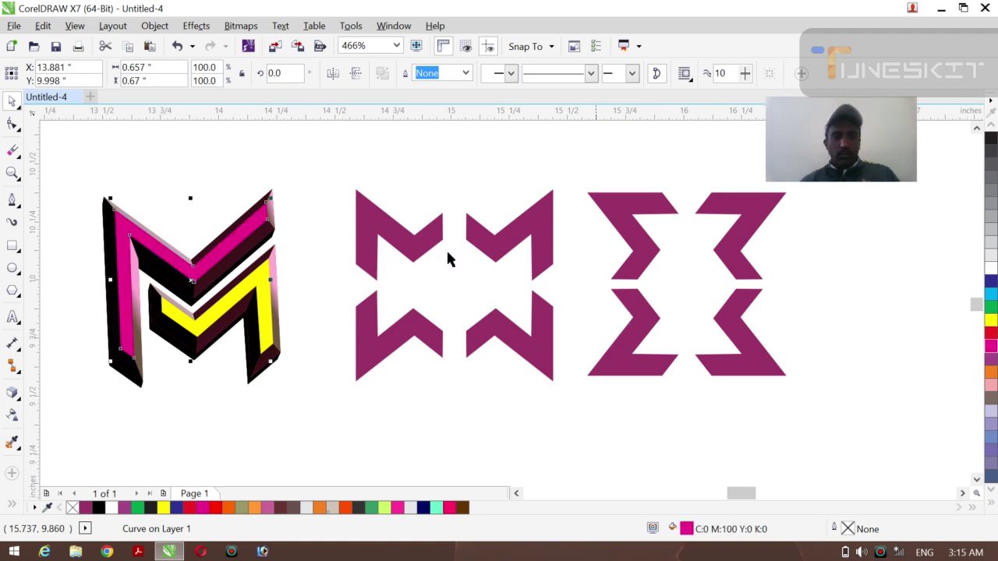
left_click(446, 193)
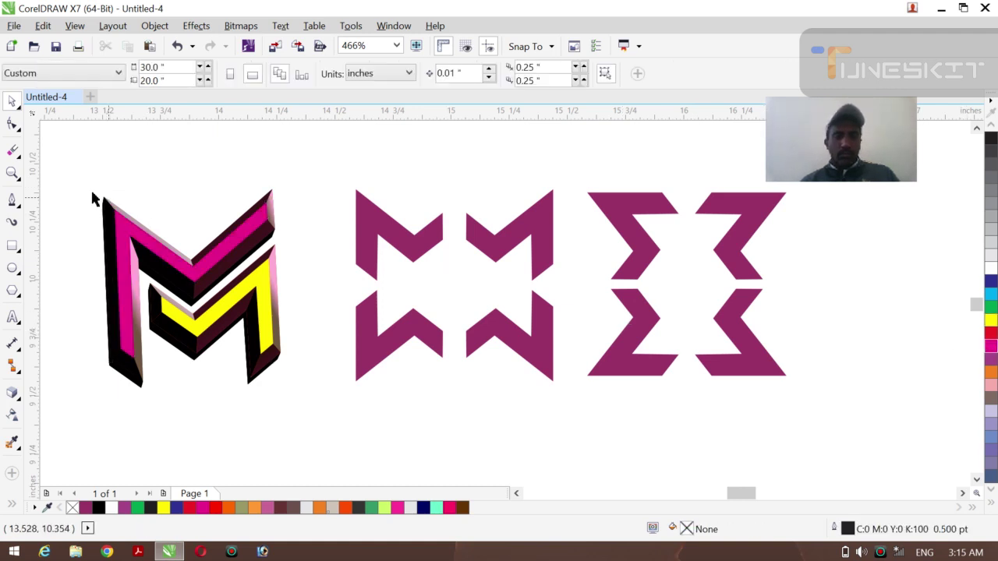
- Select the coloured M's pieces together, move them to about X 13.97, Y 10.135 in, and deselect them
left_click_drag(80, 190, 301, 408)
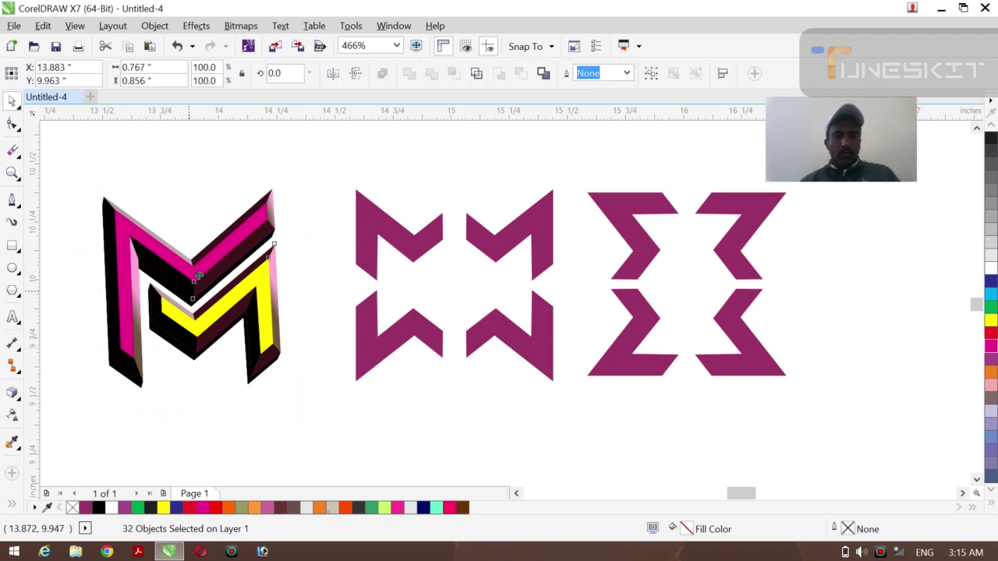
left_click_drag(199, 276, 231, 292)
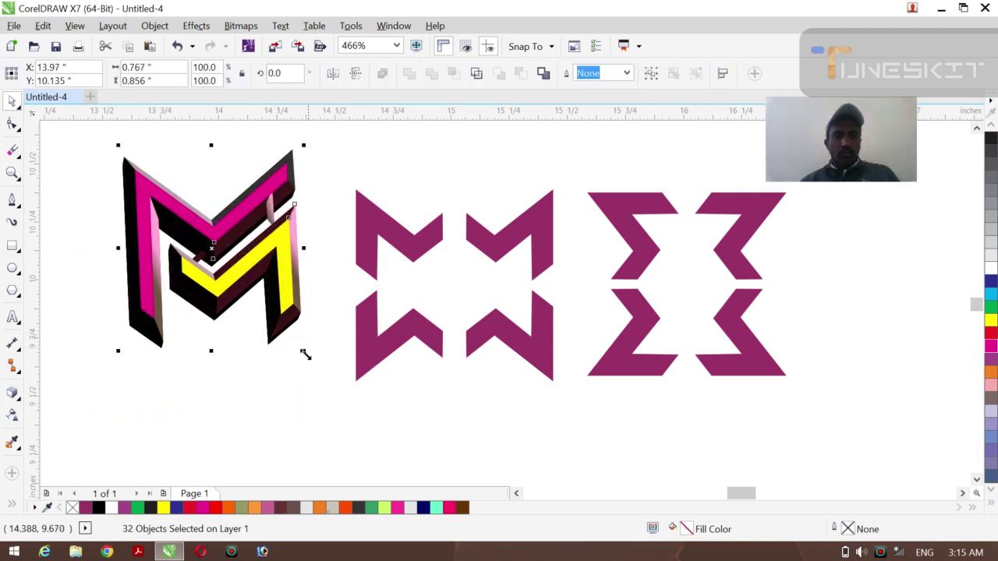
left_click(301, 358)
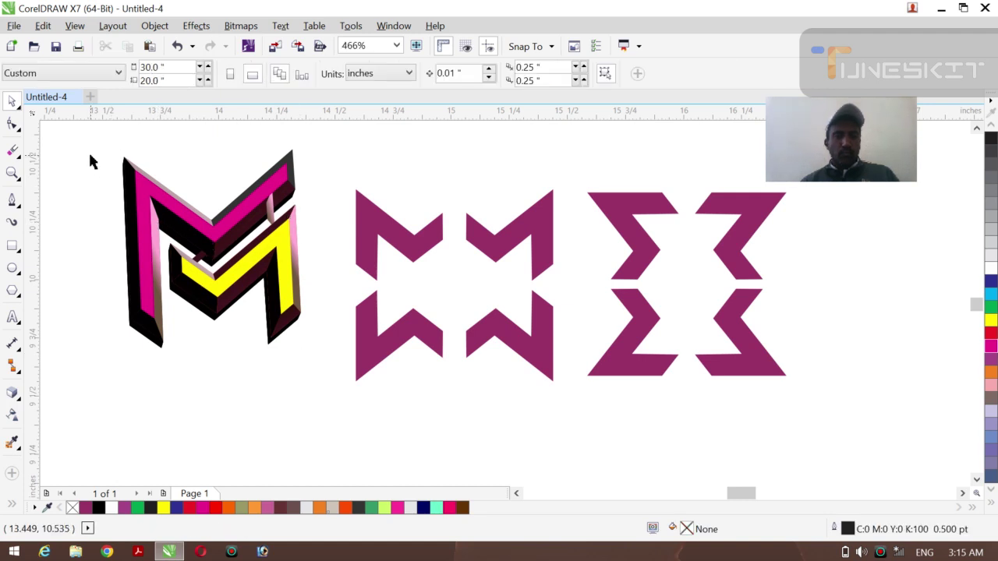
left_click_drag(89, 153, 321, 364)
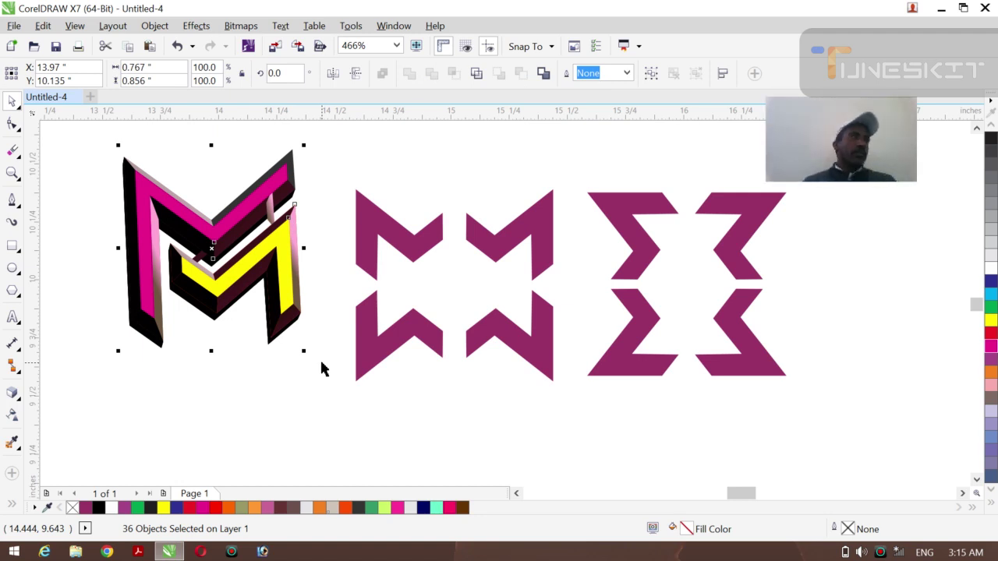
left_click(20, 109)
left_click(48, 99)
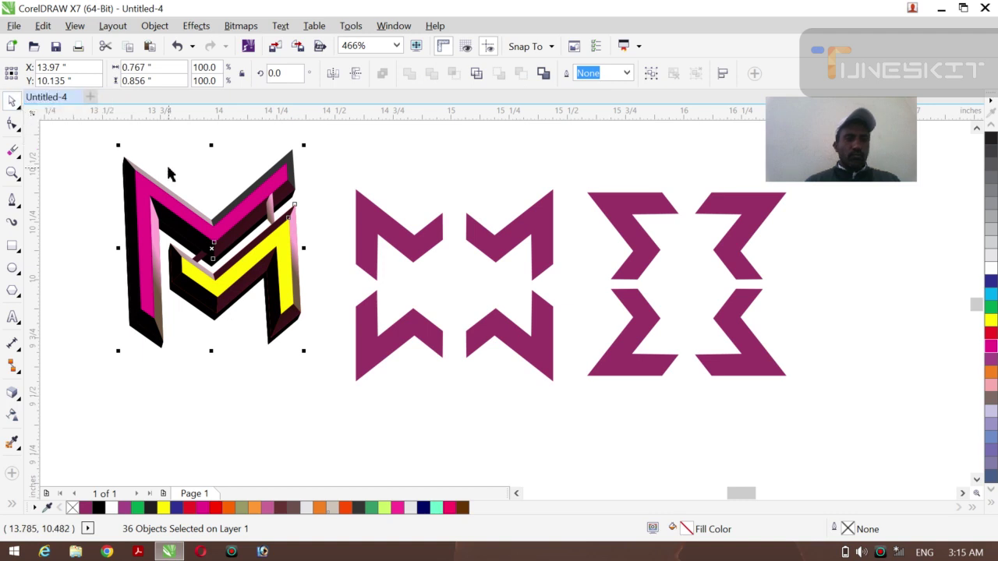
left_click(354, 165)
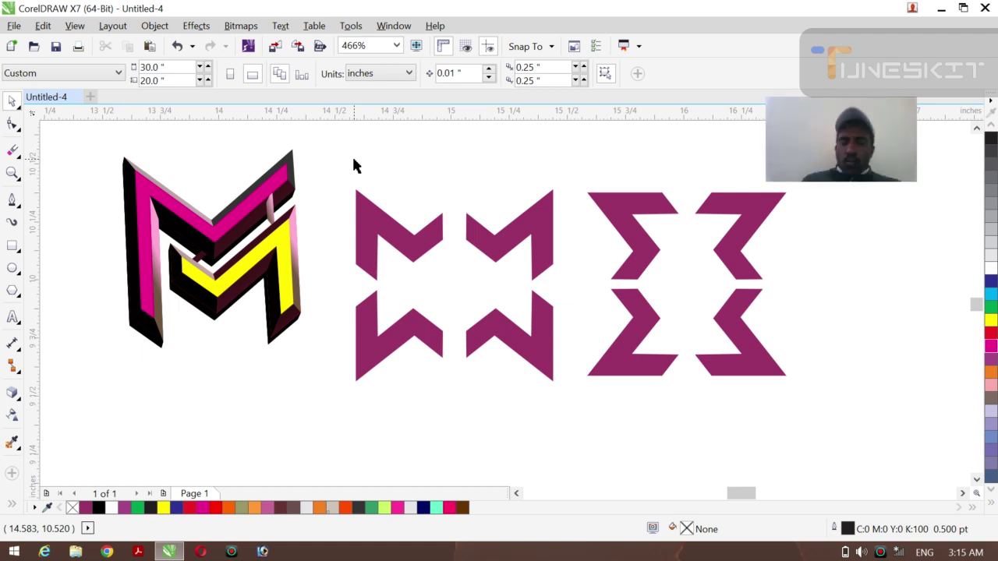
left_click(20, 109)
left_click(48, 100)
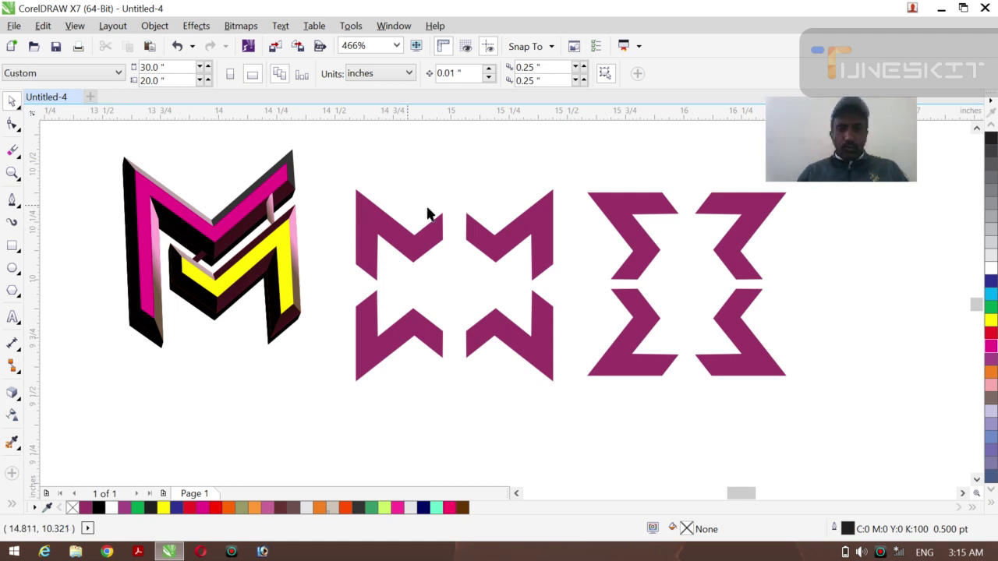
- Fill the middle emblem's upper-left arm with cyan and its lower-right arm with black
left_click(397, 238)
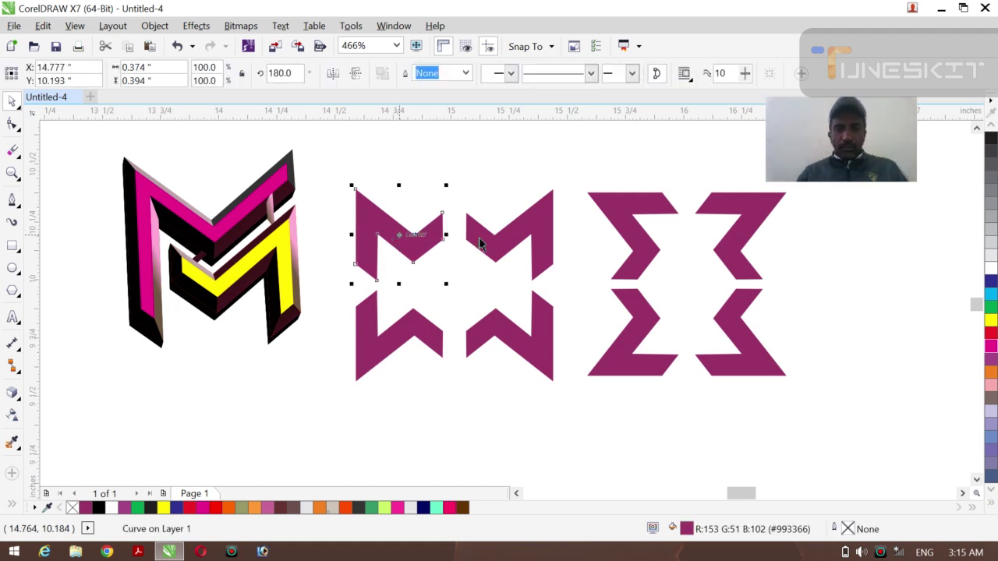
left_click(992, 294)
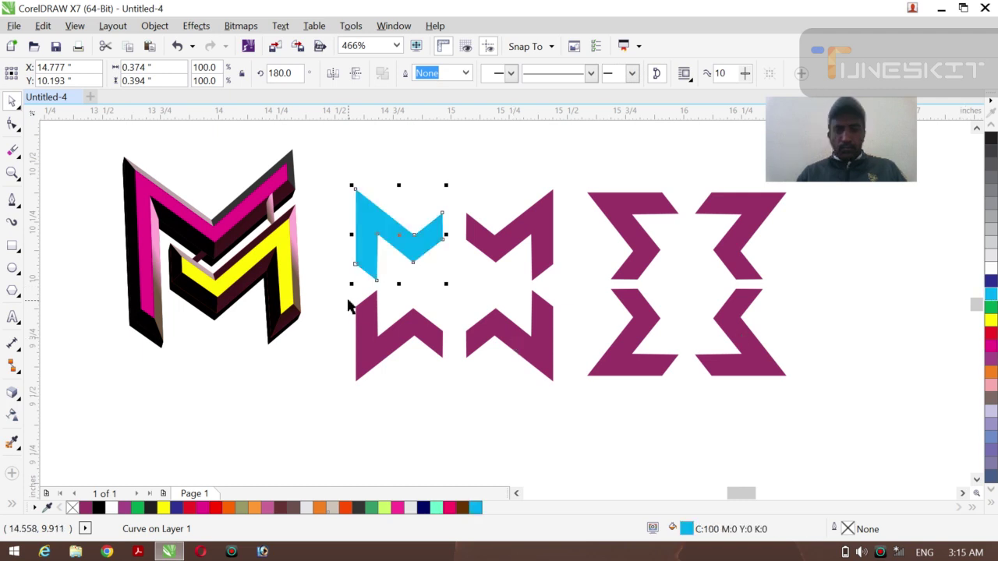
left_click(379, 336)
left_click(542, 336)
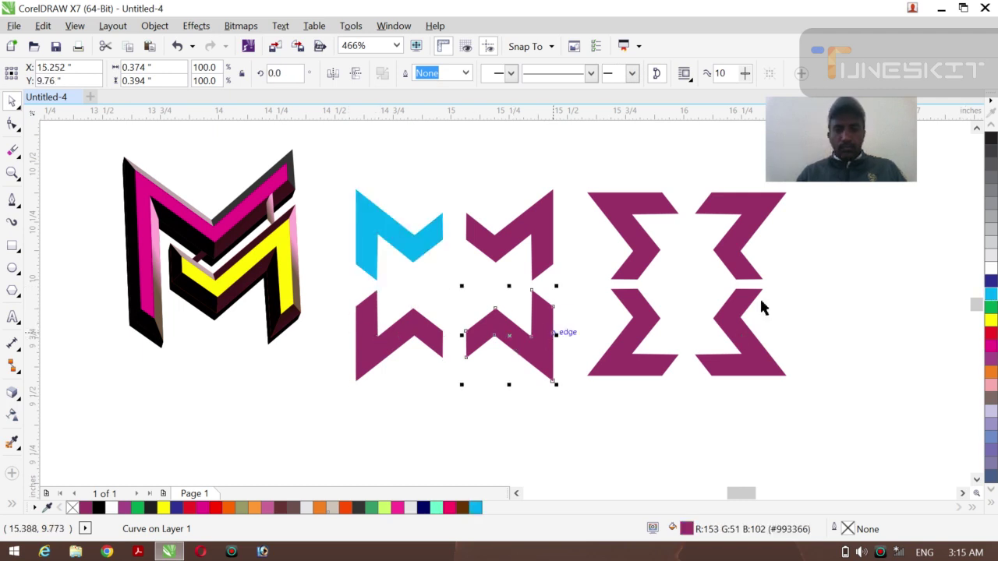
left_click(991, 139)
left_click(843, 260)
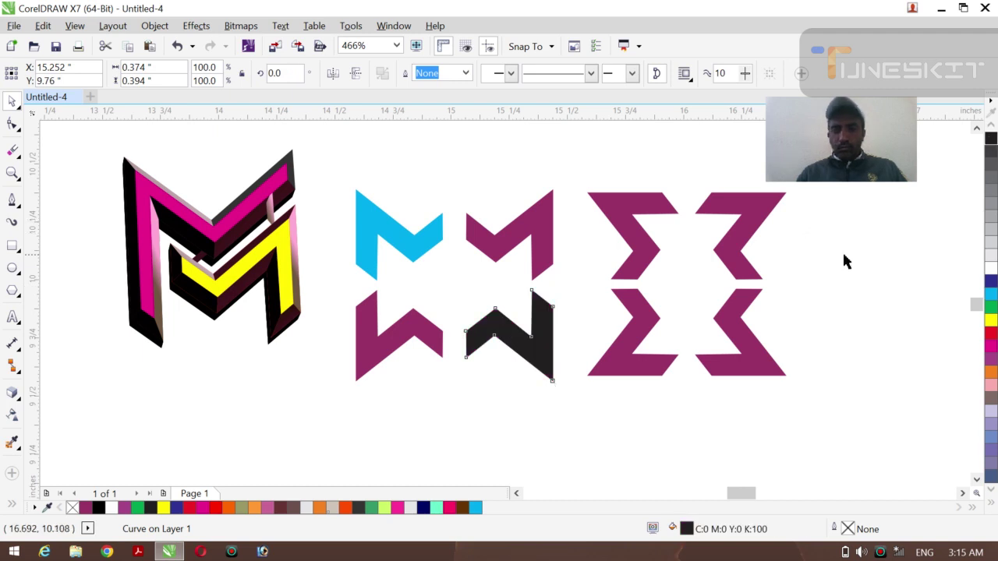
- Fill the rightmost emblem's upper-right arm with green and its lower-left arm with orange
left_click(730, 259)
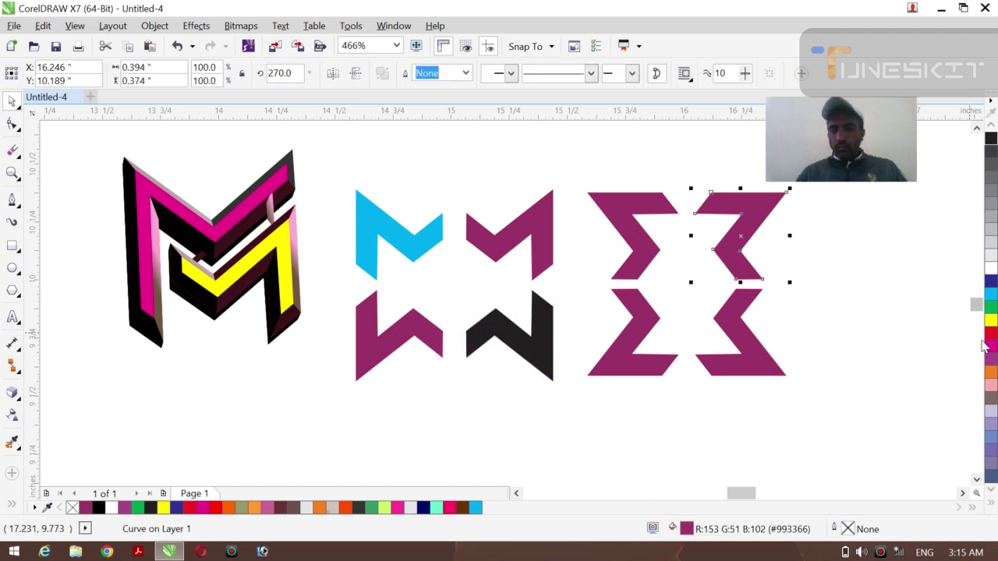
left_click(992, 309)
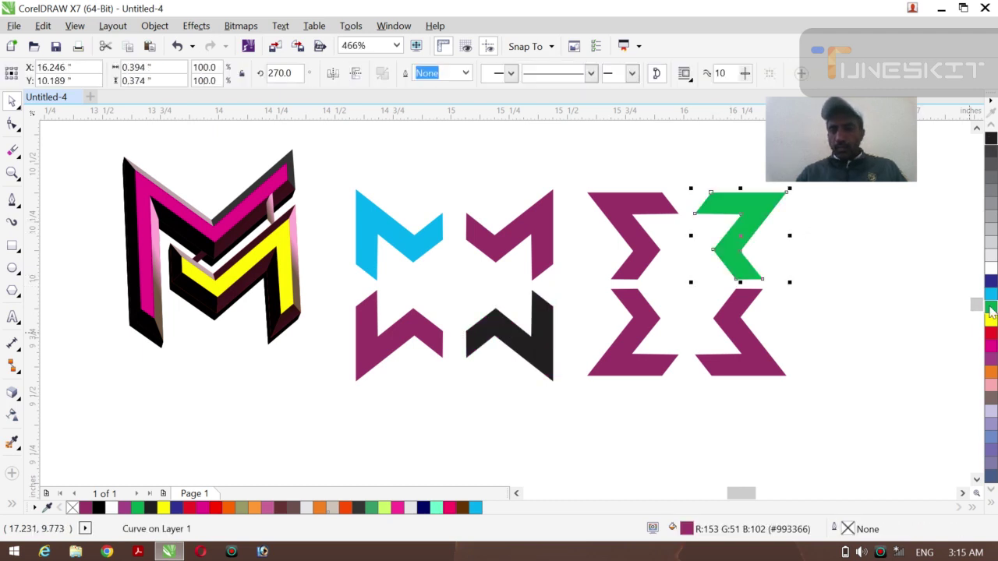
left_click(636, 345)
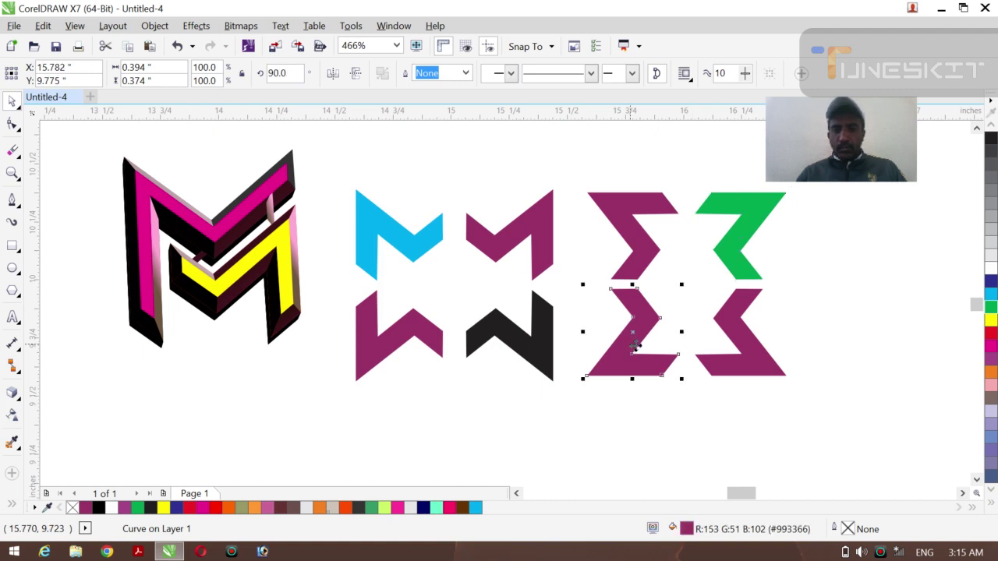
left_click(991, 372)
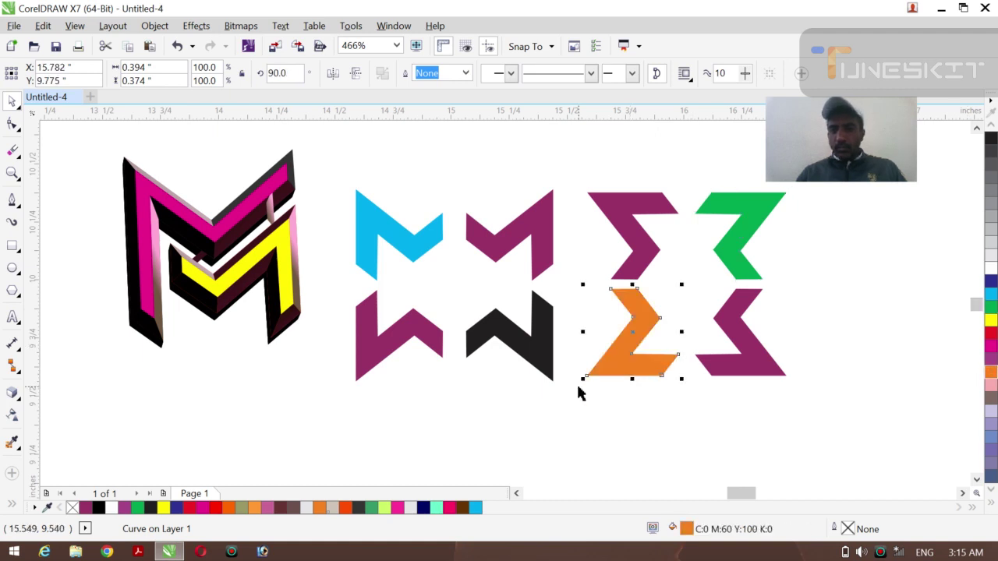
- Add the artistic text "VICTORS" in Arial 24 pt near the lower part of the emblems and make it bold
left_click(13, 317)
left_click(293, 413)
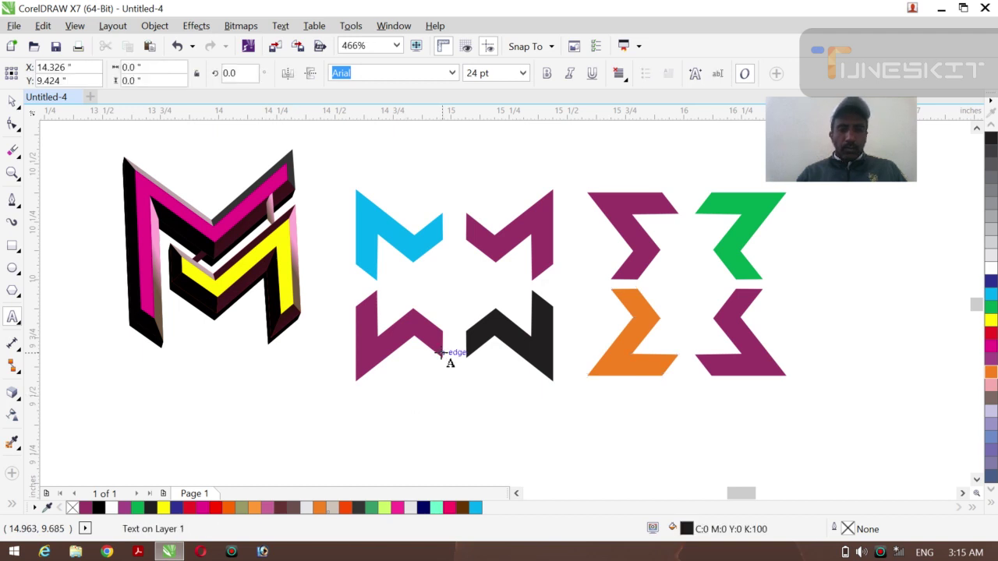
type("VICTOR")
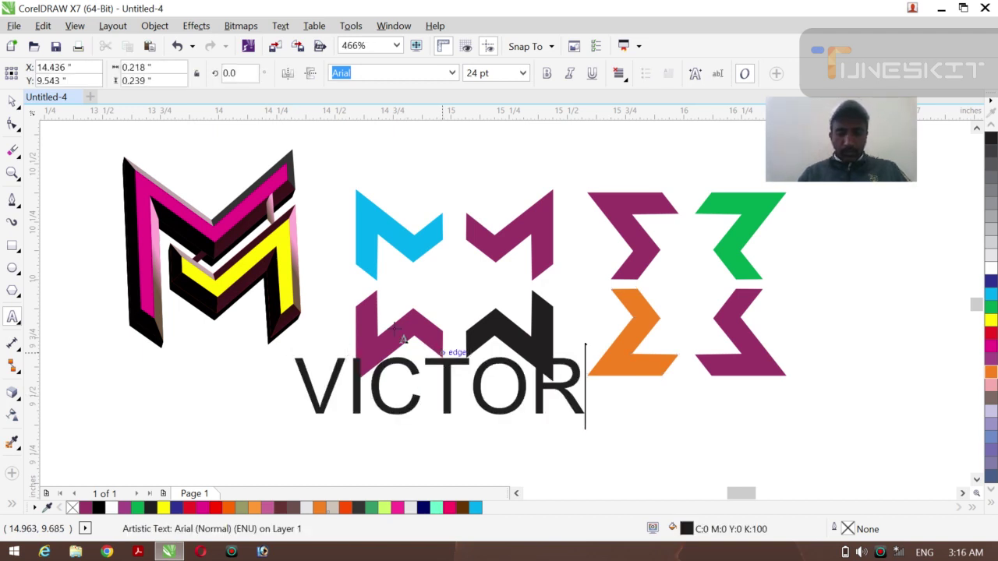
key("ctrl+space")
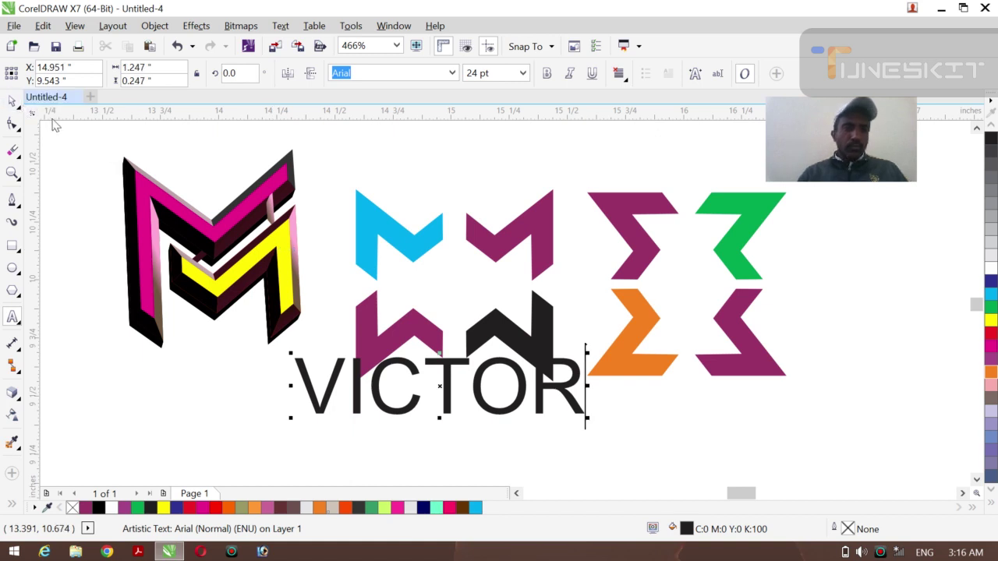
type("S")
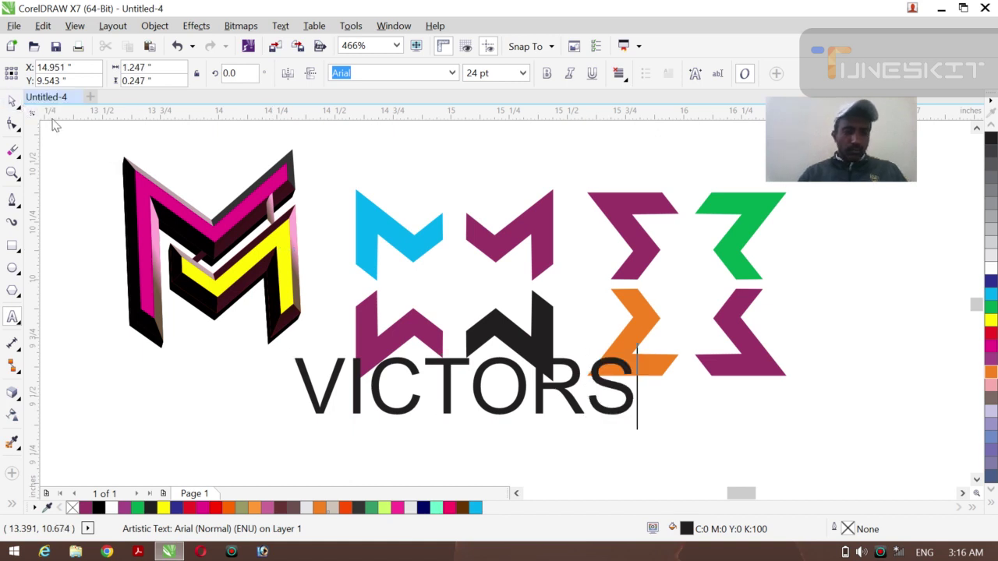
left_click(11, 105)
left_click(50, 101)
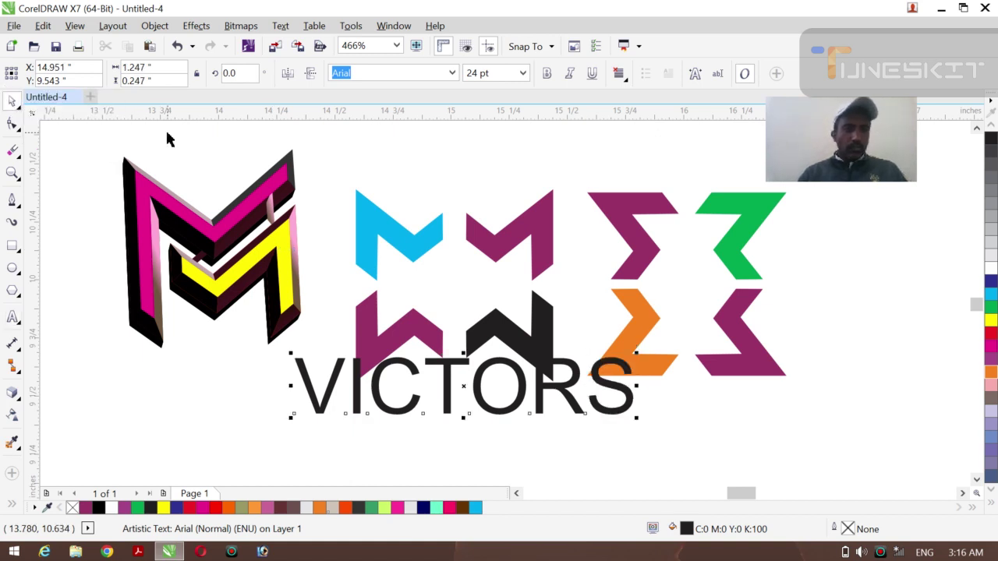
left_click(545, 73)
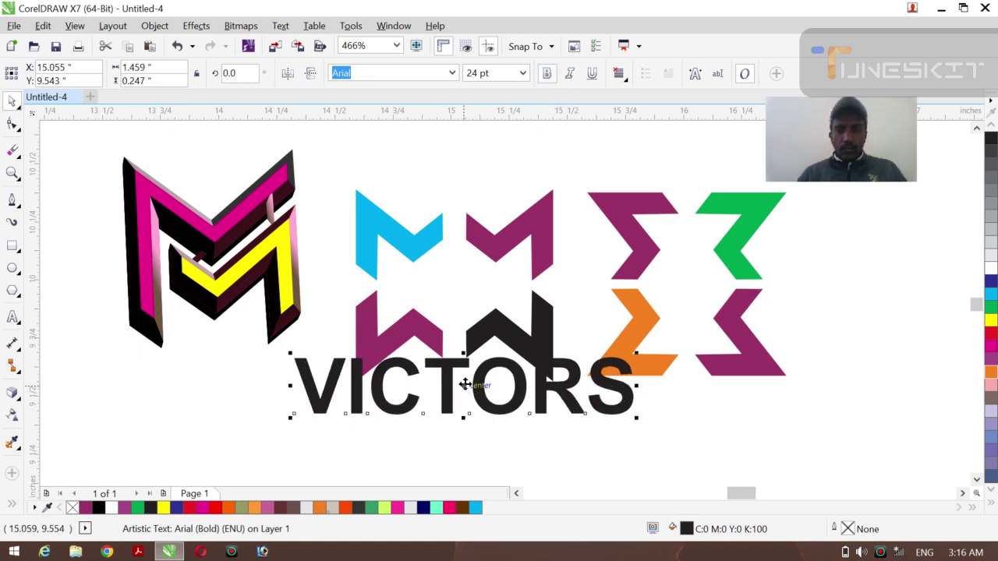
- Move the VICTORS text below the emblems and stretch it horizontally to about 1.93 in wide, centred at about X 14.94, Y 9.36 in
left_click_drag(463, 400, 449, 428)
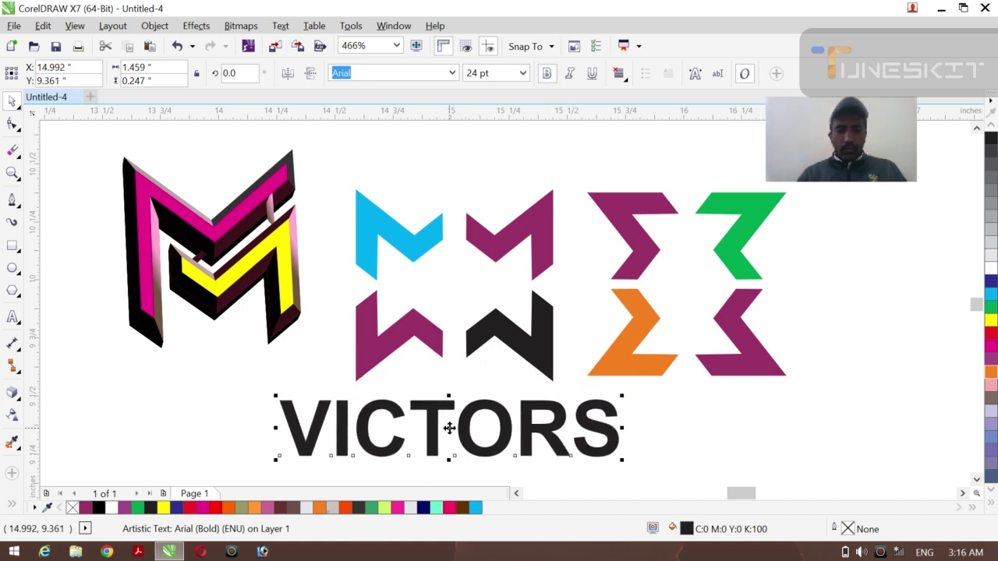
left_click(340, 398)
left_click(313, 439)
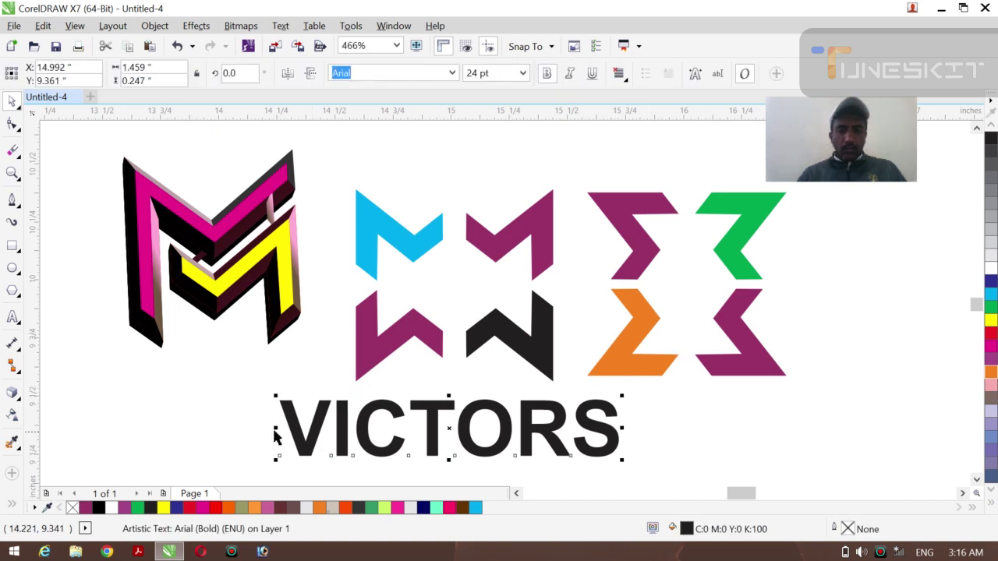
left_click_drag(275, 429, 209, 428)
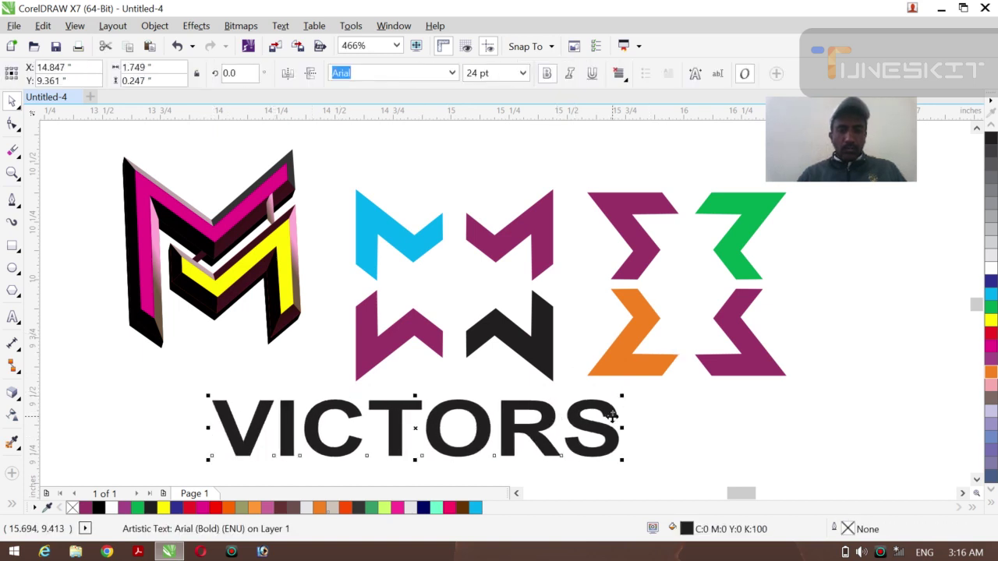
left_click_drag(623, 429, 664, 431)
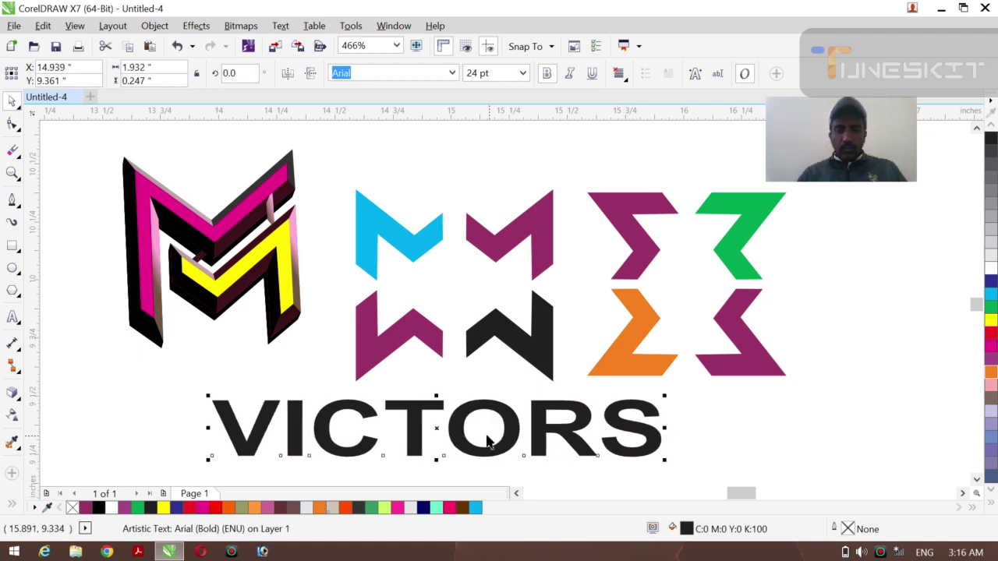
- Fill the letters VIC of the VICTORS text with red (C:0 M:100 Y:100 K:0)
left_click(12, 317)
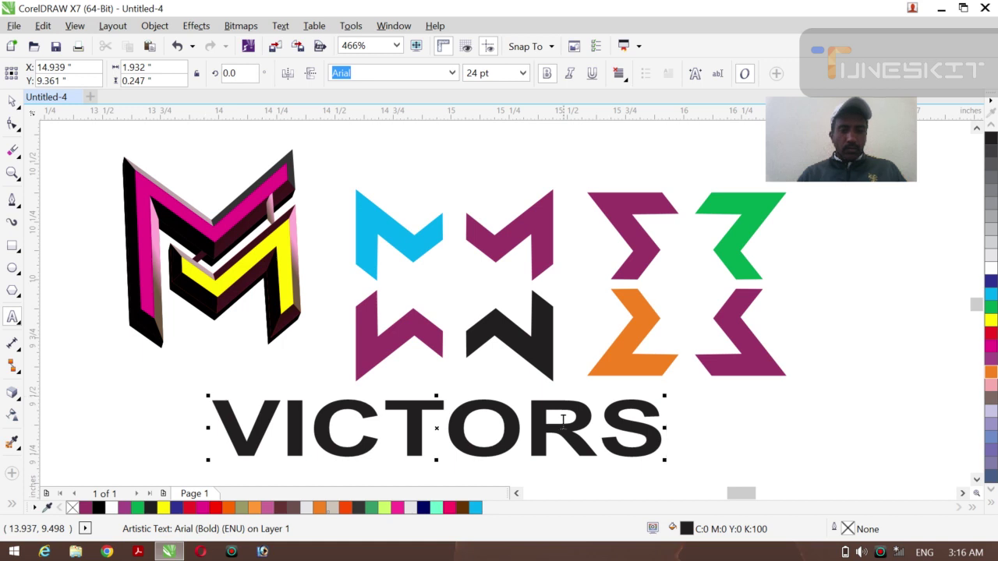
left_click(212, 399)
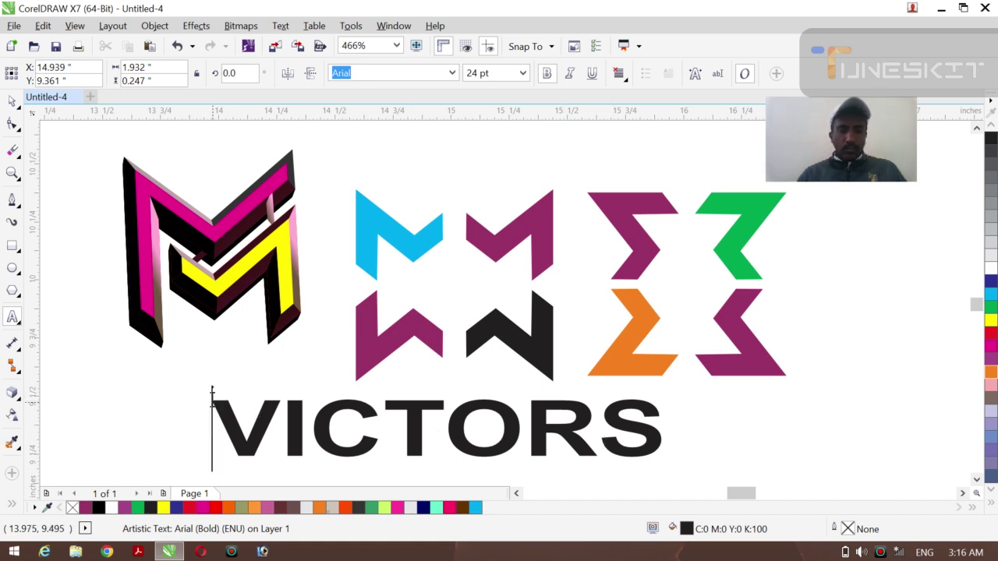
key("shift+Right")
key("shift+Right")
key("shift+Right")
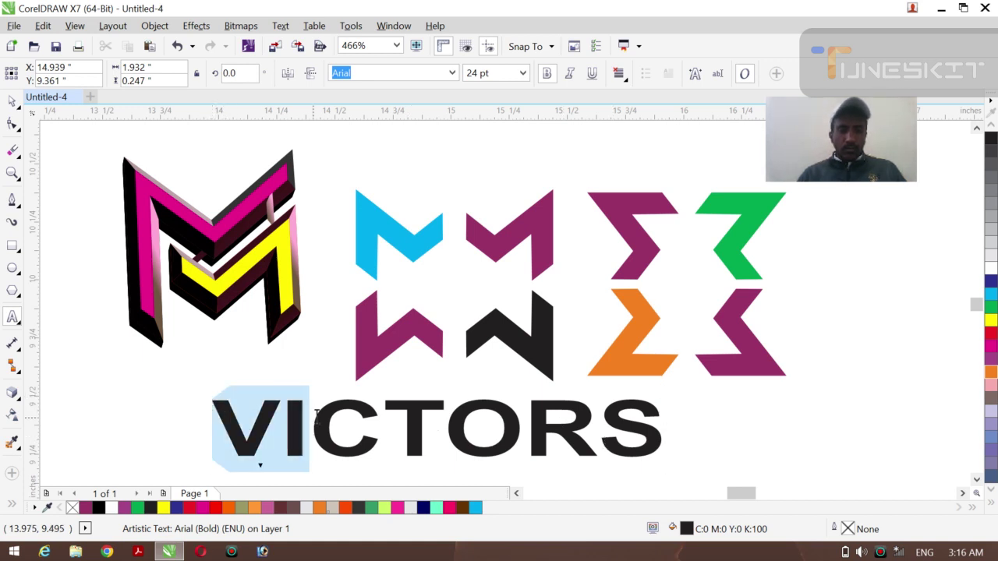
left_click(990, 334)
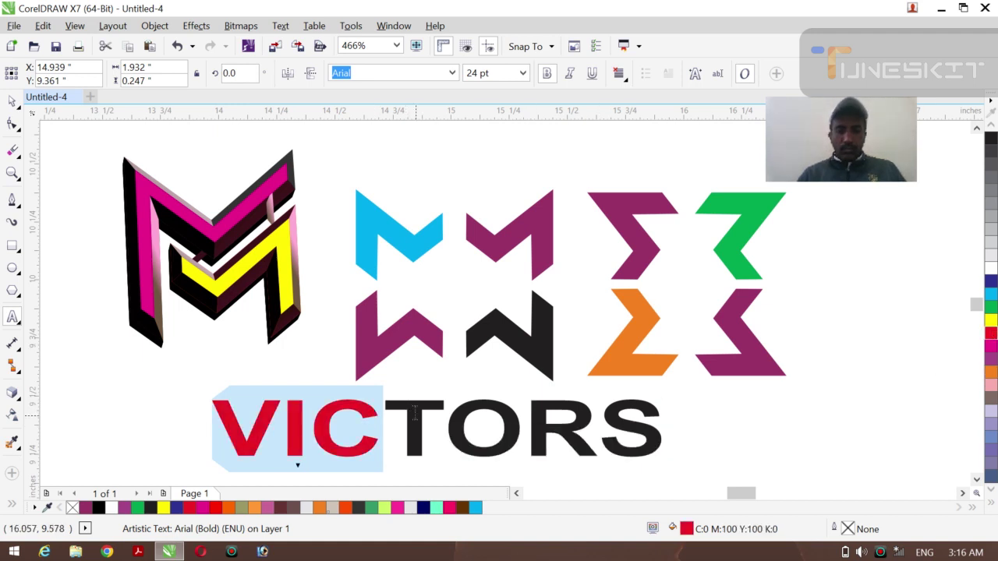
- Fill the letters TO of the VICTORS text with green (C:100 M:0 Y:100 K:0)
left_click(383, 405)
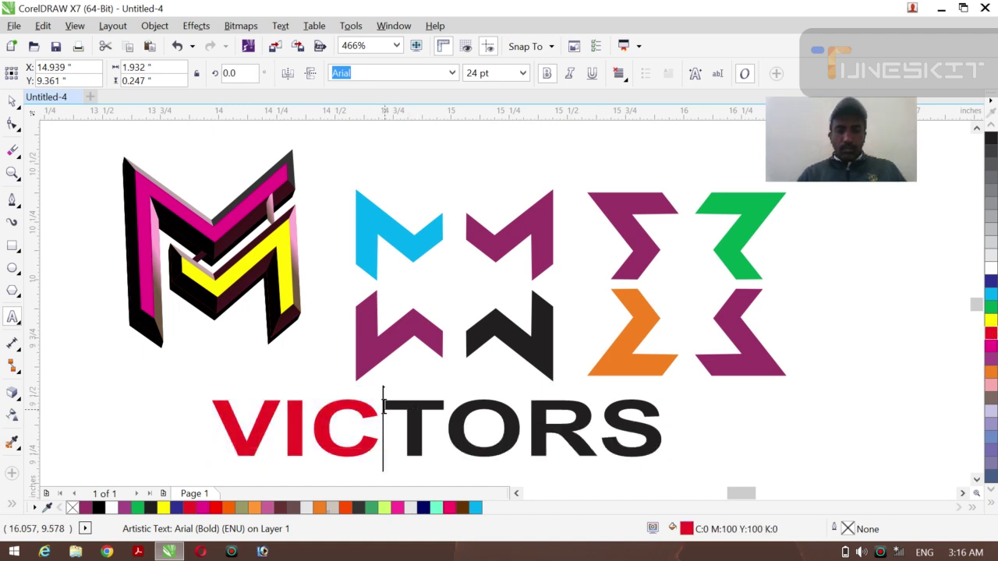
left_click_drag(383, 405, 506, 423)
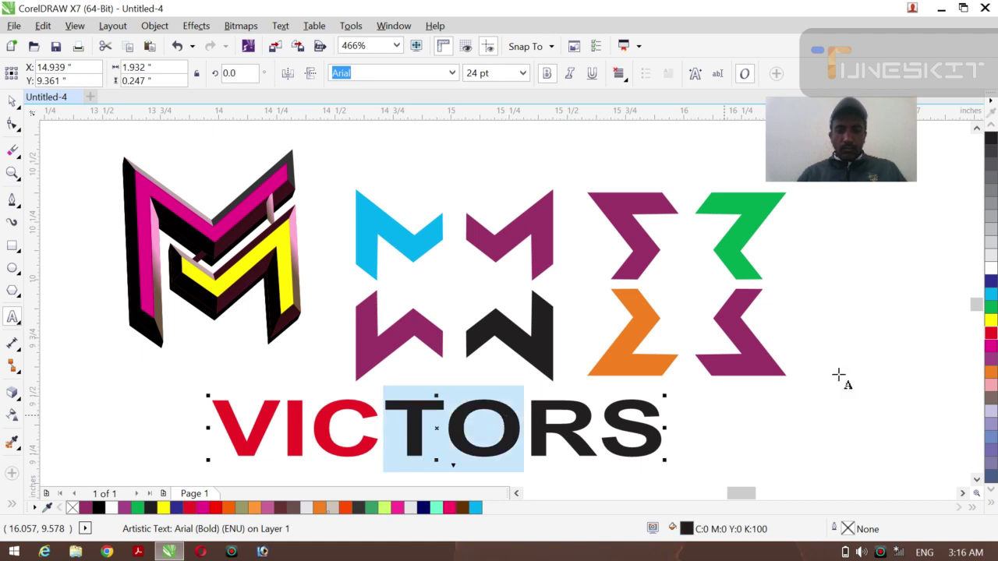
left_click(991, 307)
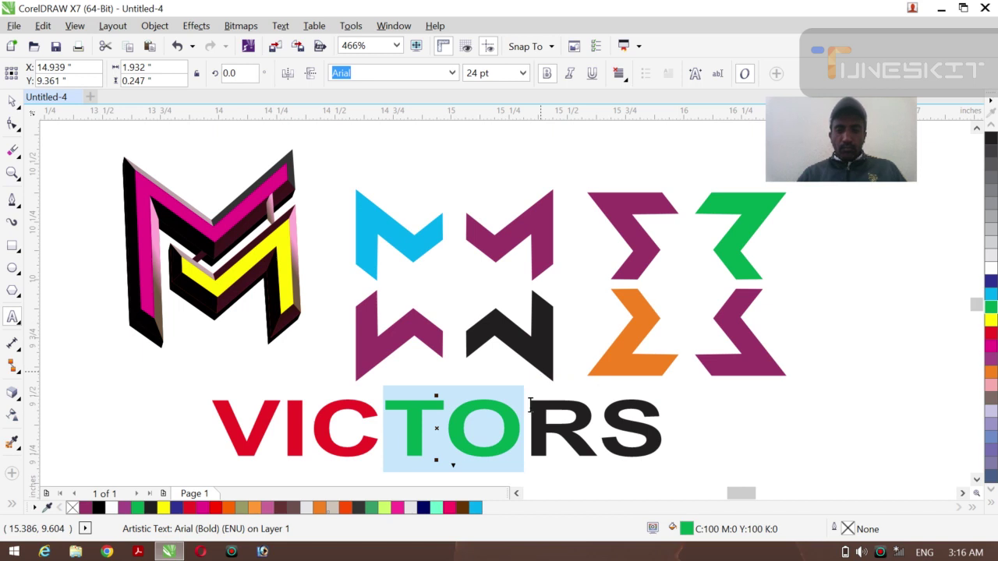
- Fill the letters RS of the VICTORS text with grey-brown (C:0 M:20 Y:20 K:60) and deselect the text
left_click_drag(530, 405, 661, 414)
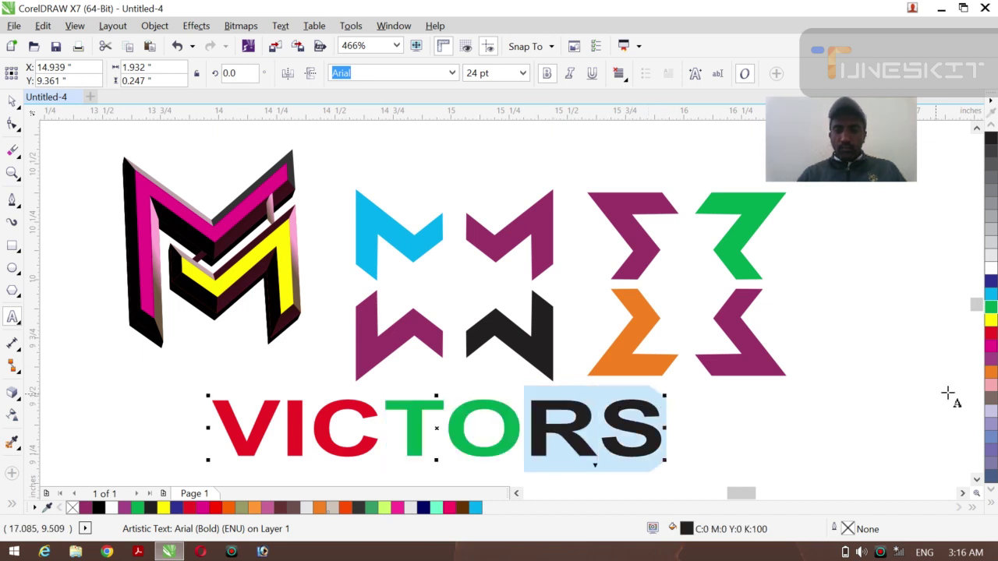
left_click(991, 400)
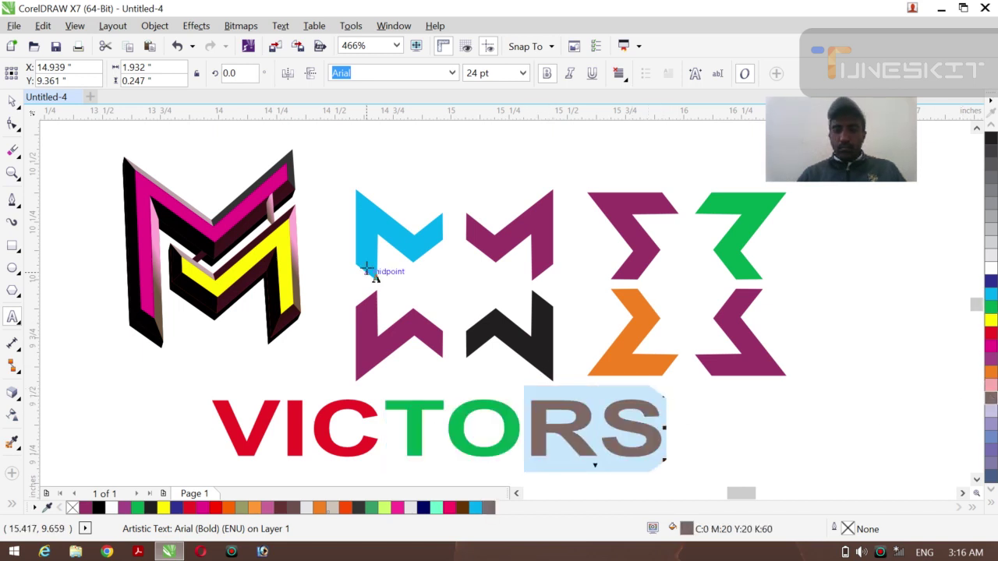
left_click(12, 101)
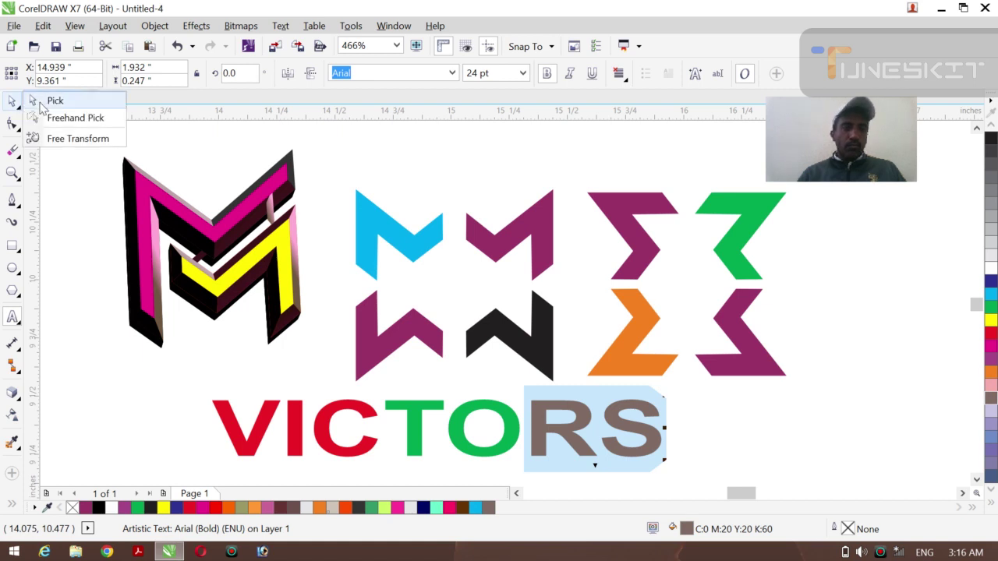
left_click(50, 100)
left_click(83, 166)
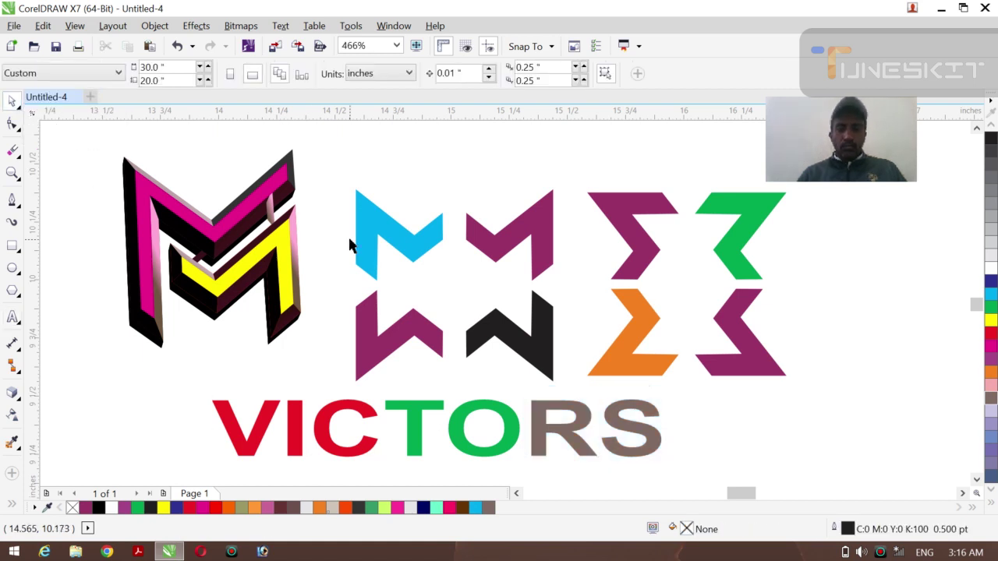
key("z")
left_click(107, 74)
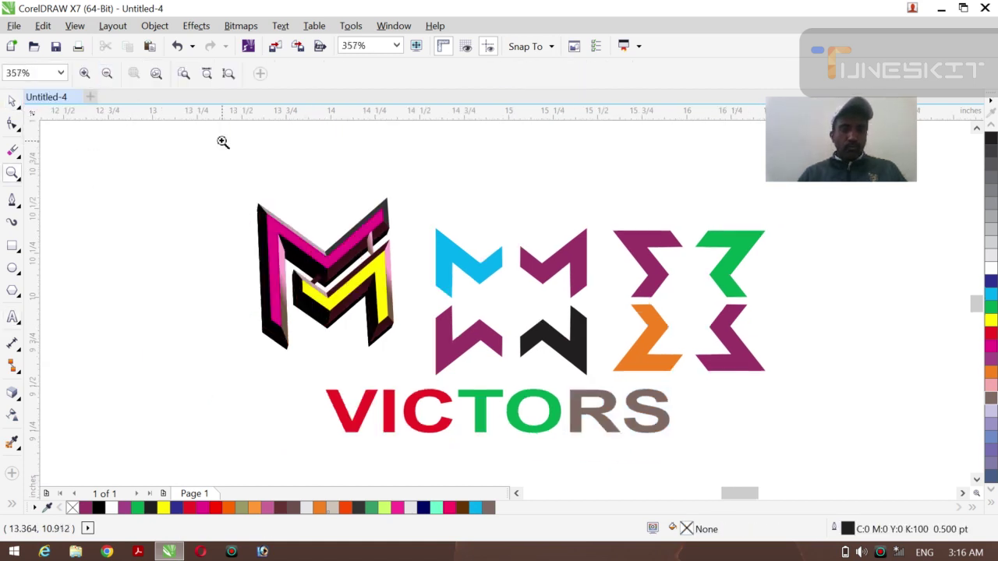
left_click(12, 103)
left_click(37, 101)
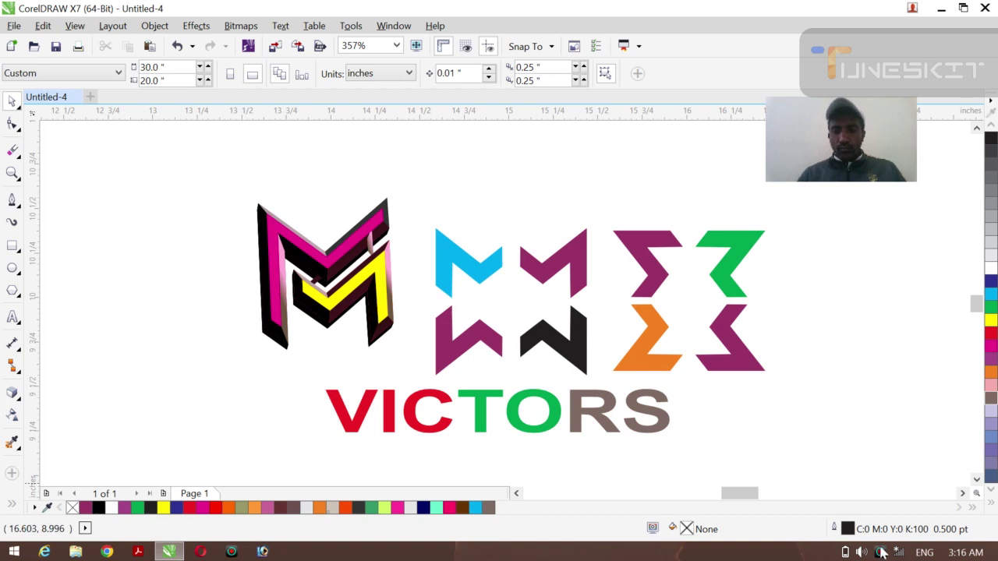
left_click(880, 552)
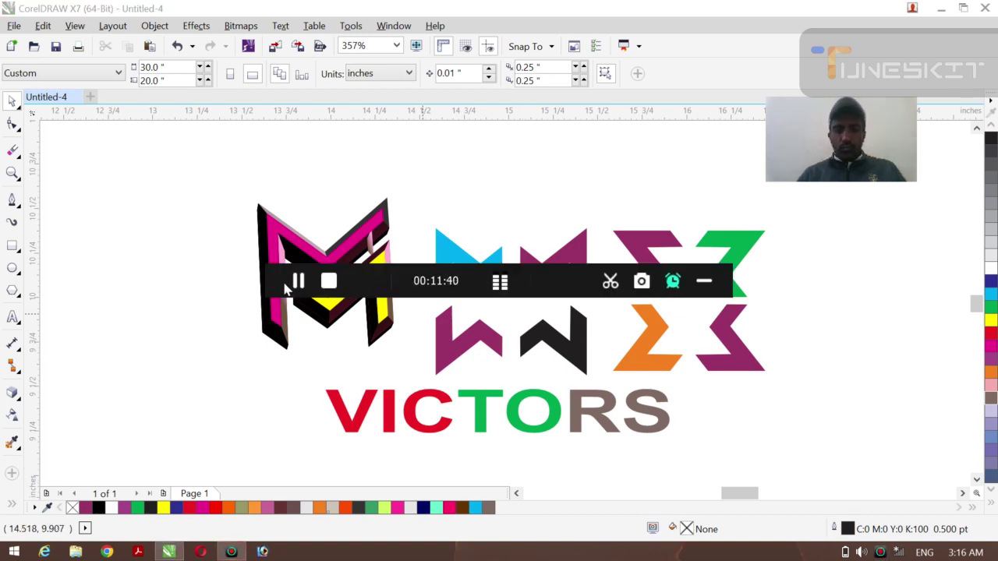